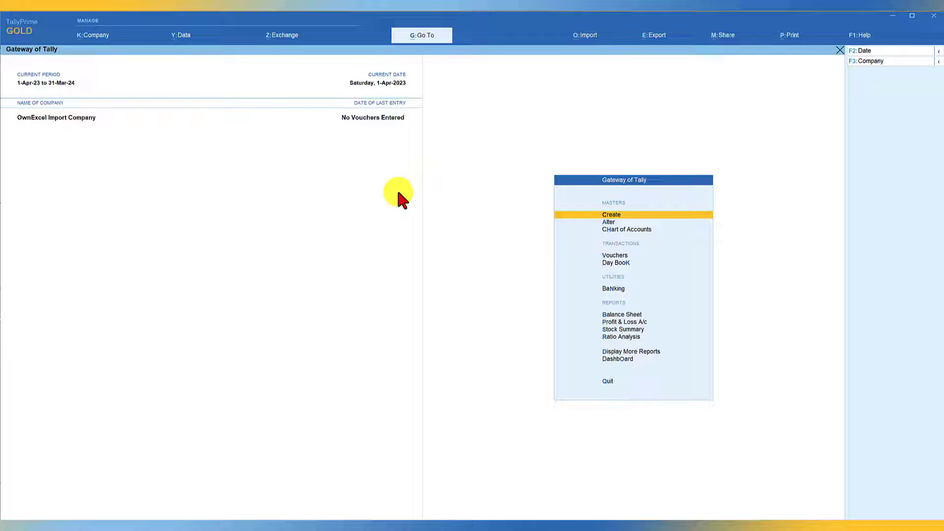
# View the company's ledger list in the Chart of Accounts, and close it again.
pyautogui.press('Down')
pyautogui.press('Down')
pyautogui.press('Return')
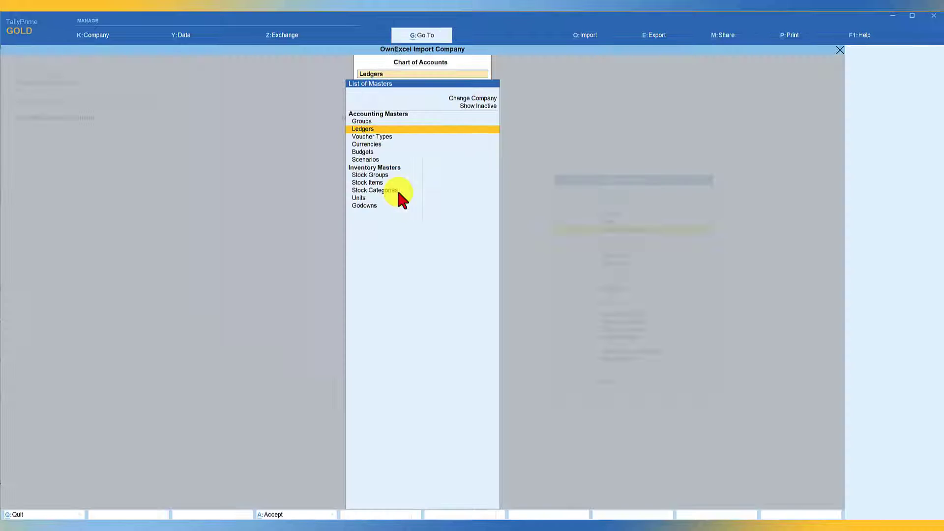
pyautogui.click(372, 129)
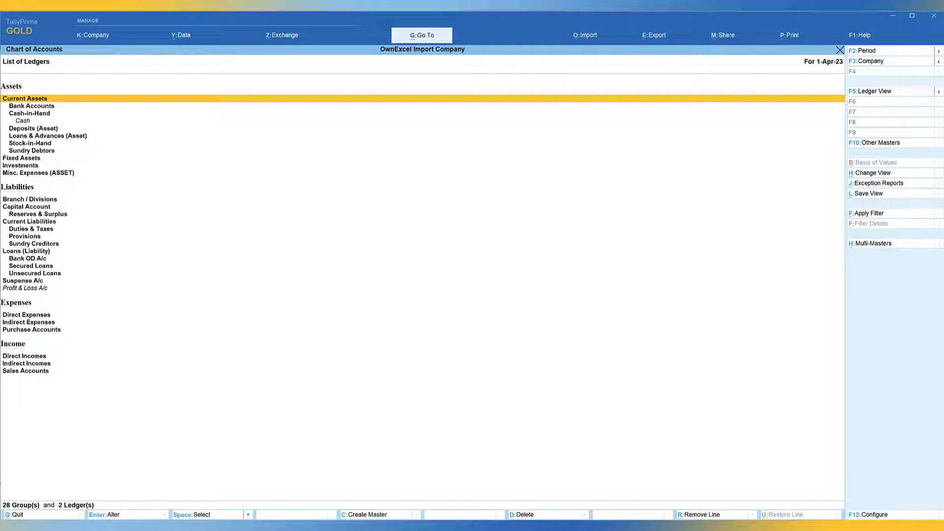
pyautogui.press('Escape')
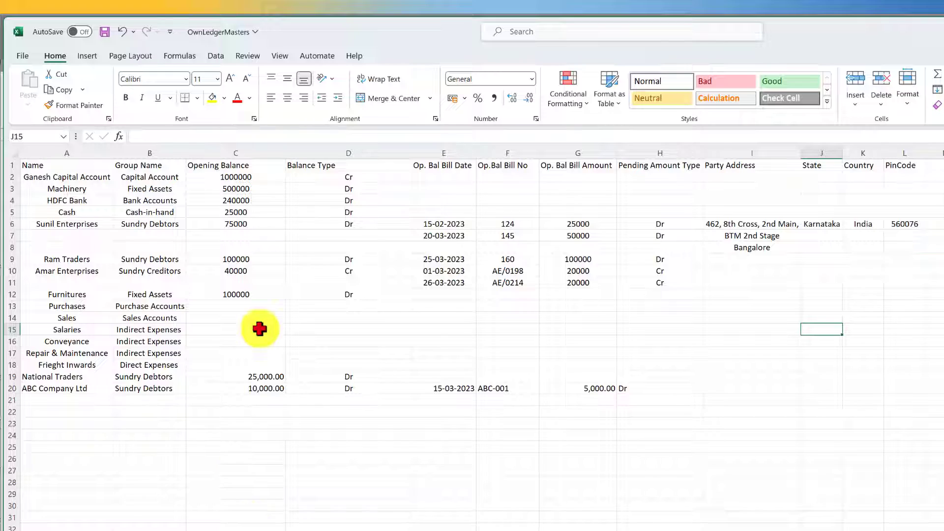
# Save the OwnLedgerMasters workbook in Excel and return to TallyPrime.
pyautogui.click(104, 31)
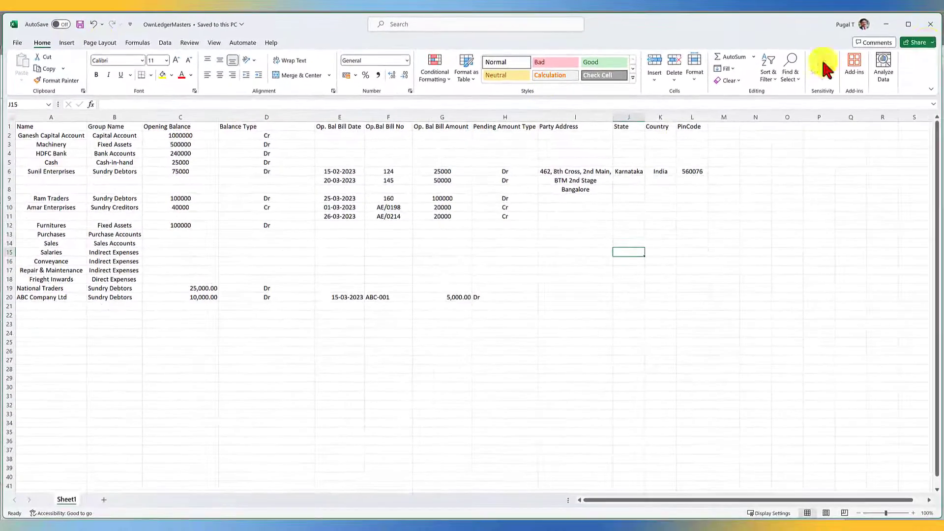
pyautogui.click(887, 24)
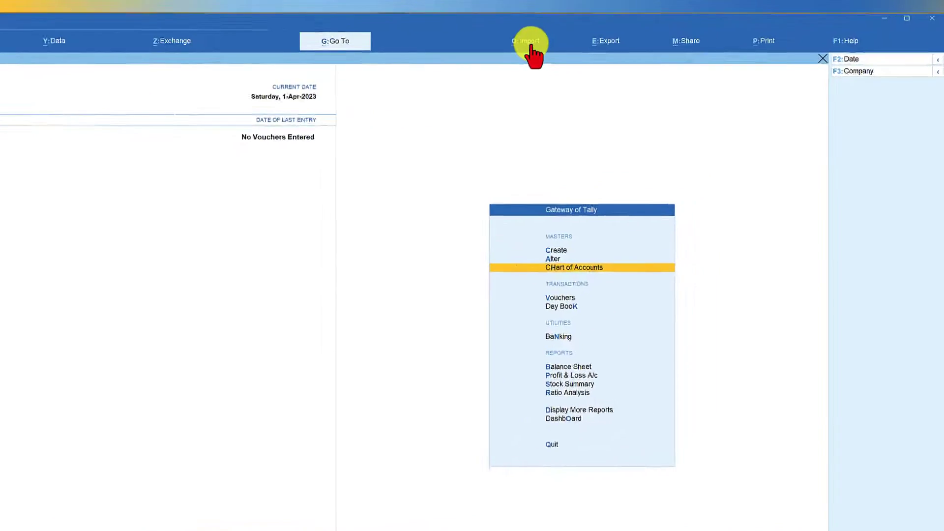
# Start a new masters mapping template based on Sheet1 of OwnLedgerMasters.xlsx in D:\ExcelData.
pyautogui.click(587, 39)
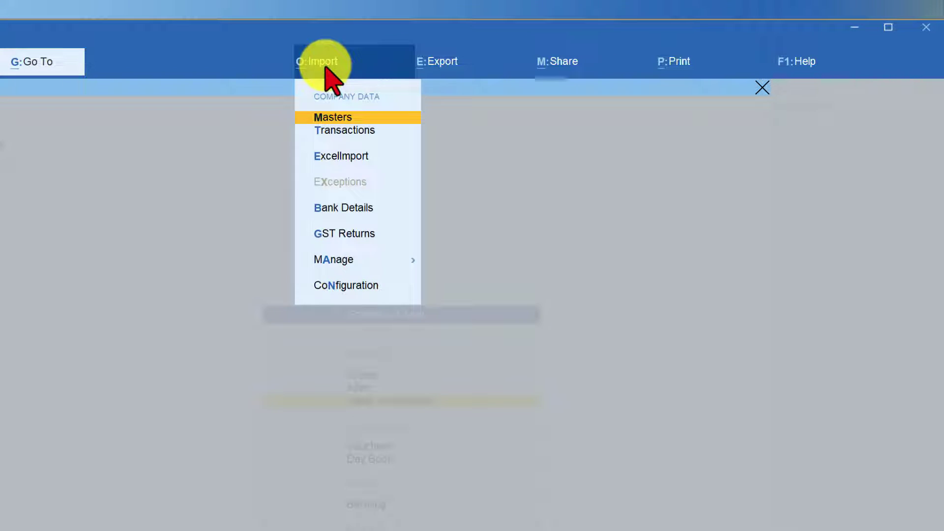
pyautogui.click(334, 259)
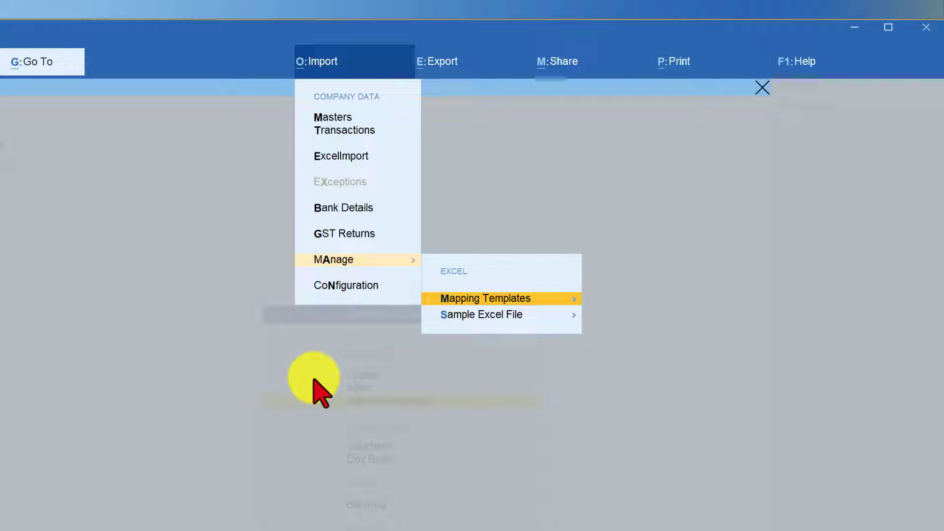
pyautogui.press('Return')
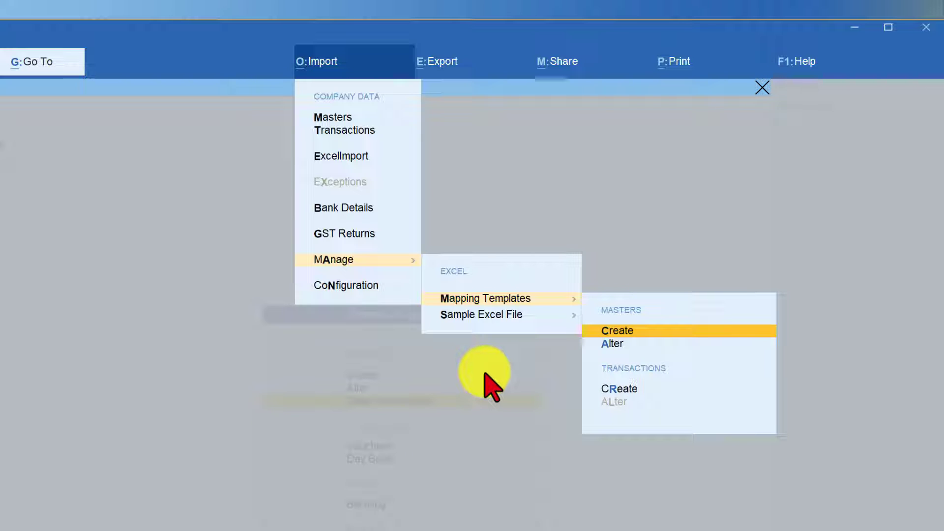
pyautogui.click(633, 329)
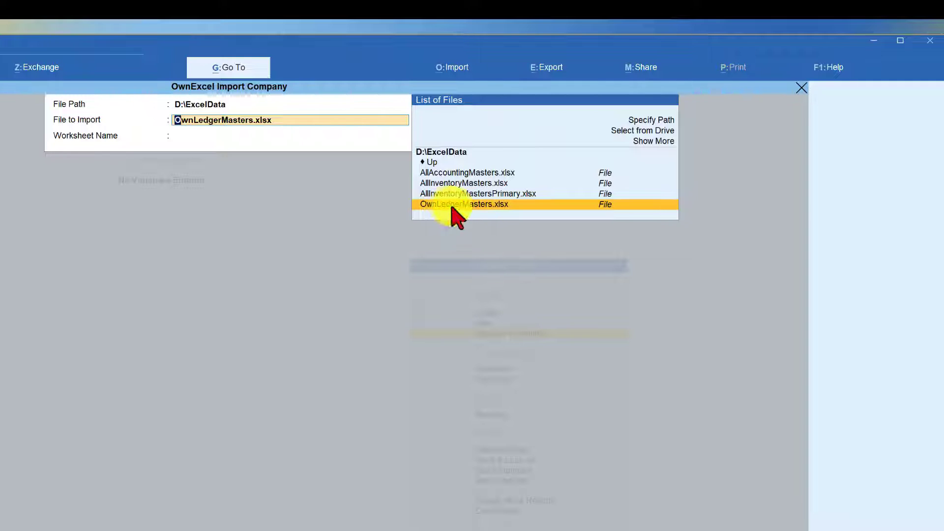
pyautogui.press('Return')
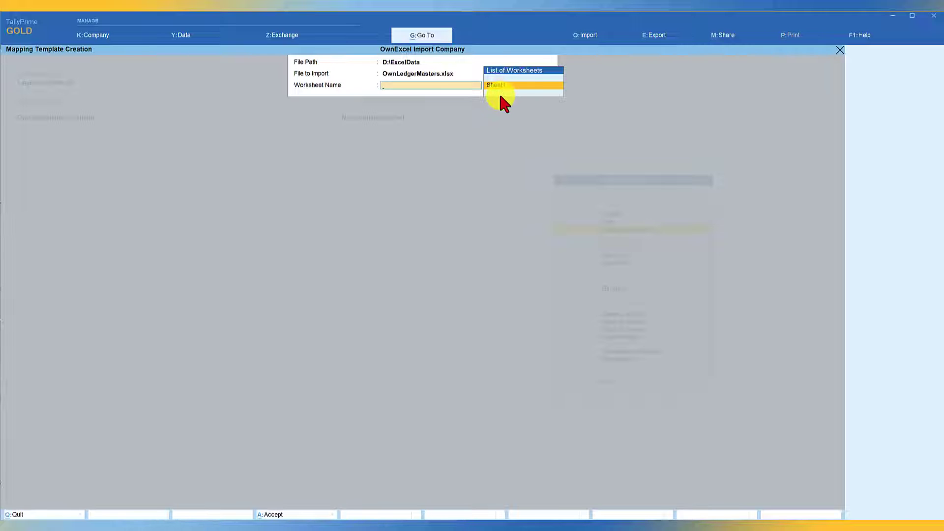
pyautogui.press('Return')
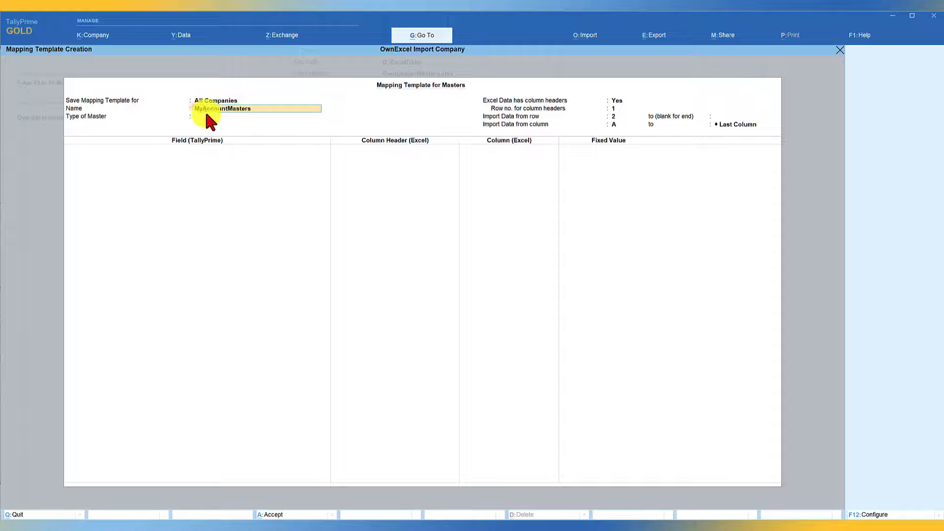
# Name the mapping template MyAccountMasters and set its type of master to Ledger.
pyautogui.press('Return')
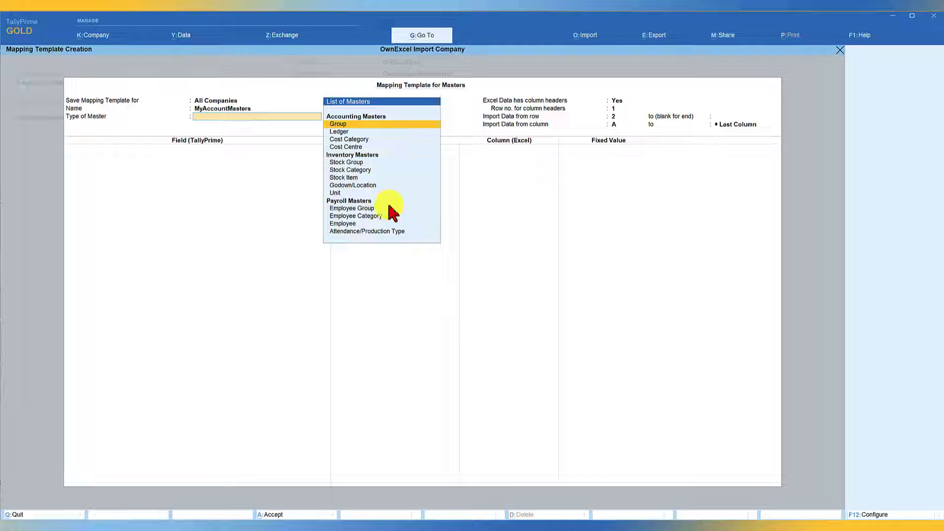
pyautogui.click(339, 131)
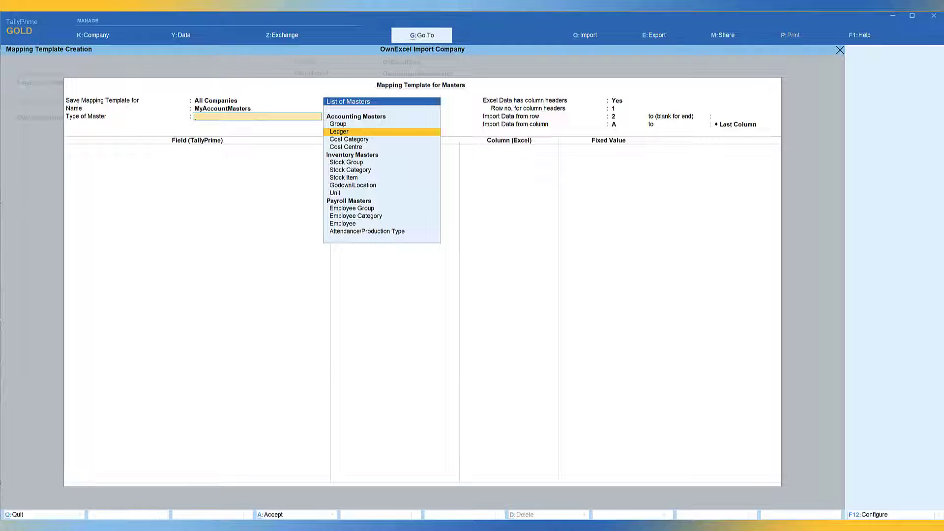
pyautogui.press('Return')
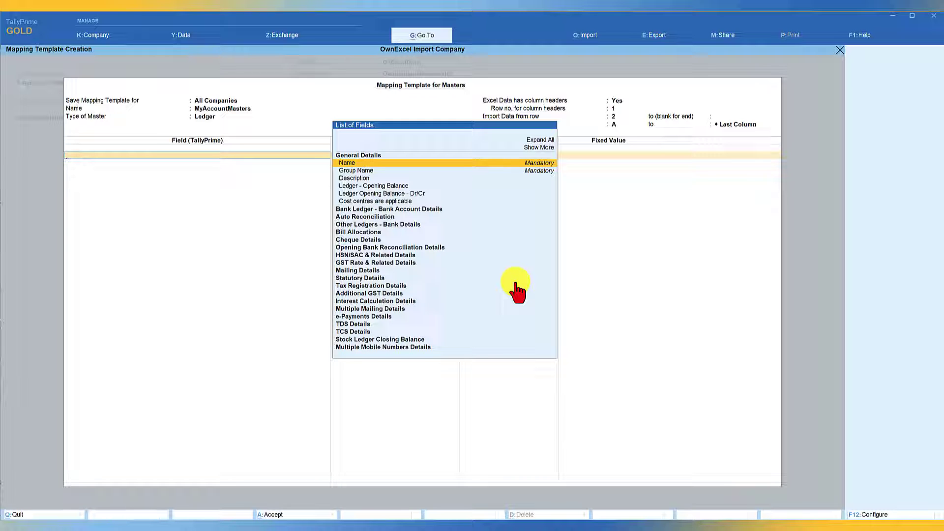
# Dock the Excel workbook beside the template and map the TallyPrime Name field to the Name column.
pyautogui.press('Return')
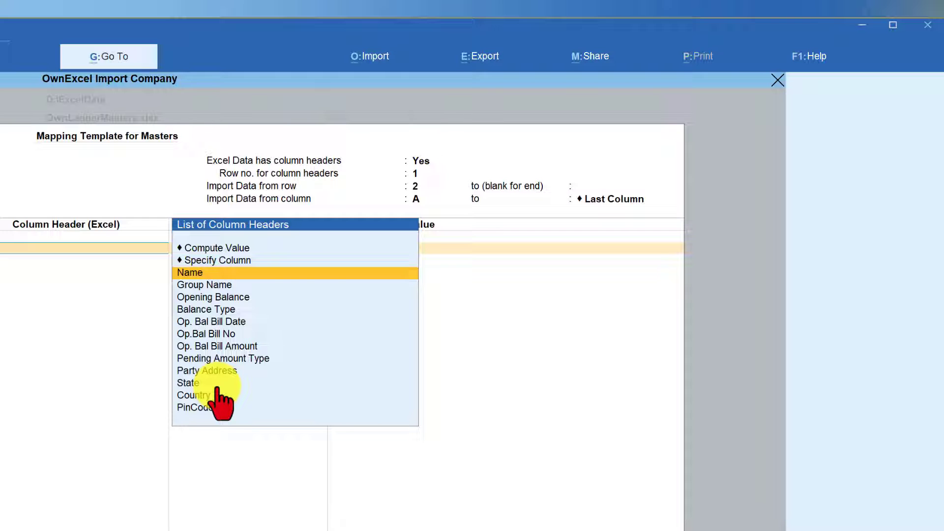
pyautogui.click(553, 465)
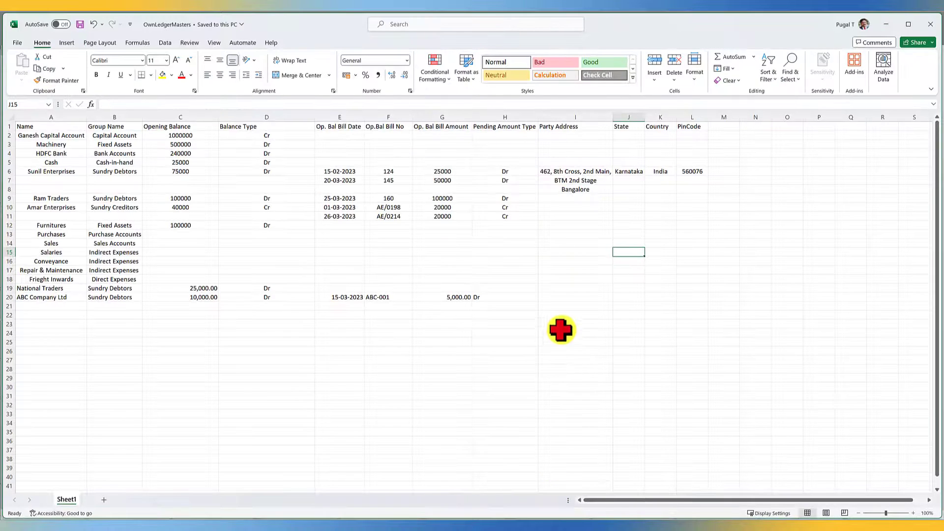
pyautogui.press('super+Right')
pyautogui.moveTo(838, 499); pyautogui.dragTo(835, 500)
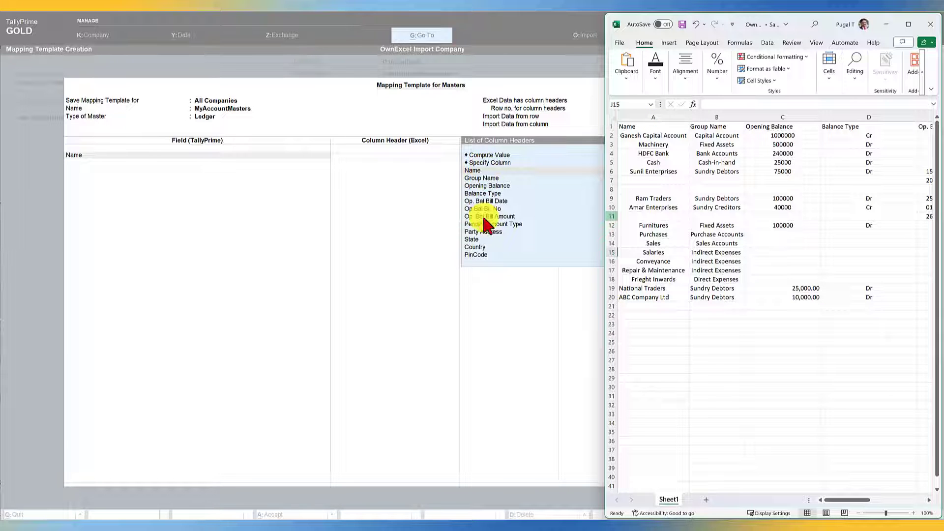
pyautogui.click(474, 171)
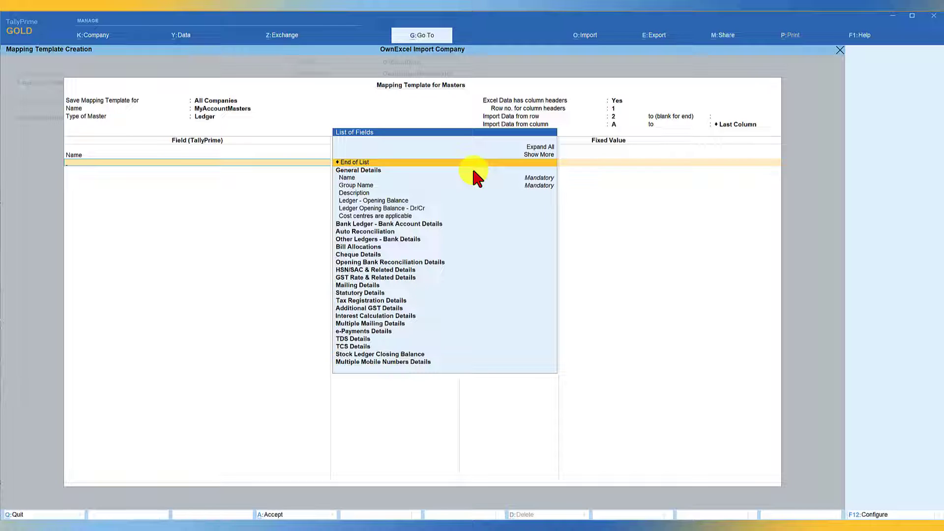
# Map the mandatory Group Name field to the Group Name column of the Excel sheet.
pyautogui.press('Down')
pyautogui.press('Down')
pyautogui.press('Down')
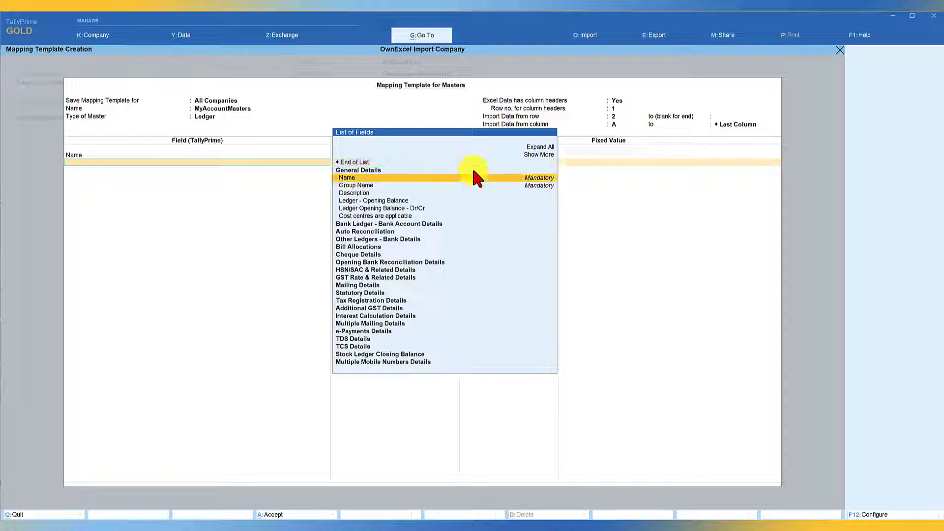
pyautogui.press('Return')
pyautogui.click(495, 512)
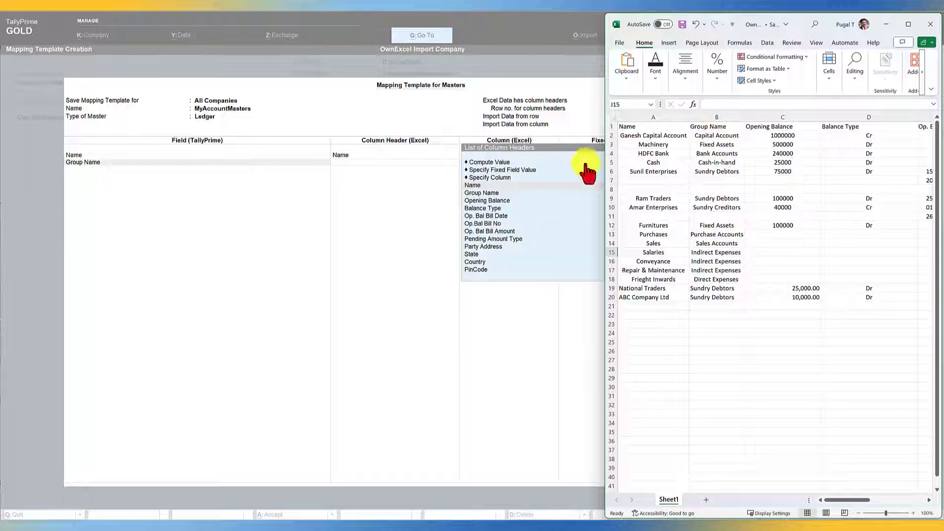
pyautogui.click(494, 196)
pyautogui.click(495, 197)
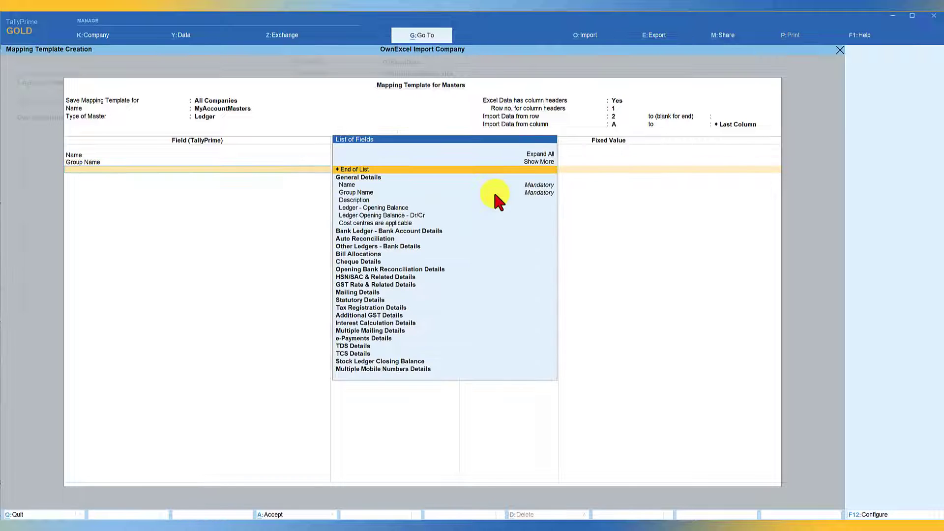
# Map the Ledger - Opening Balance field to the Opening Balance column.
pyautogui.hotkey('alt', 'Tab')
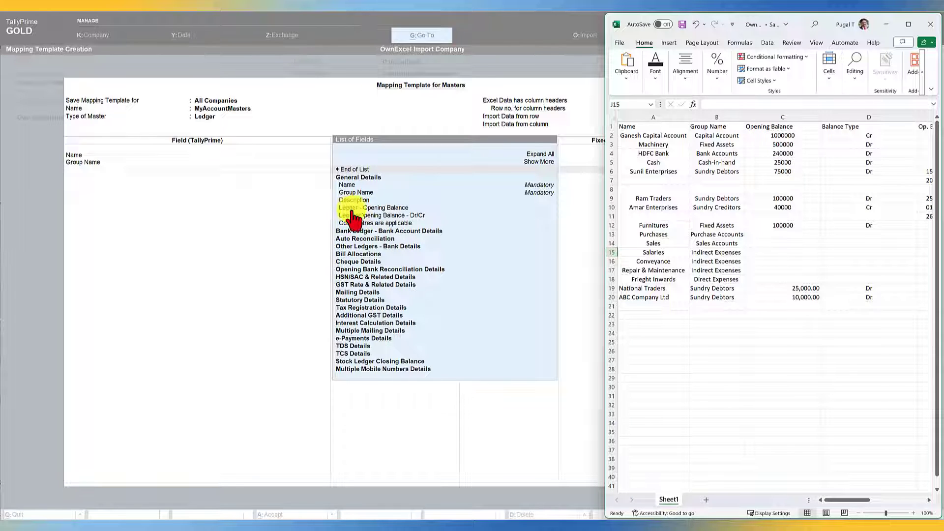
pyautogui.click(390, 207)
pyautogui.click(390, 207)
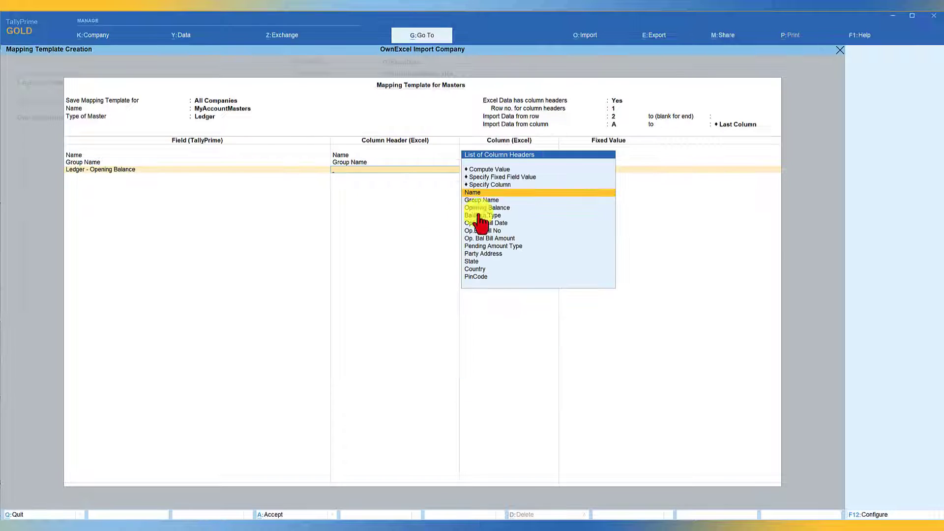
pyautogui.hotkey('alt', 'Tab')
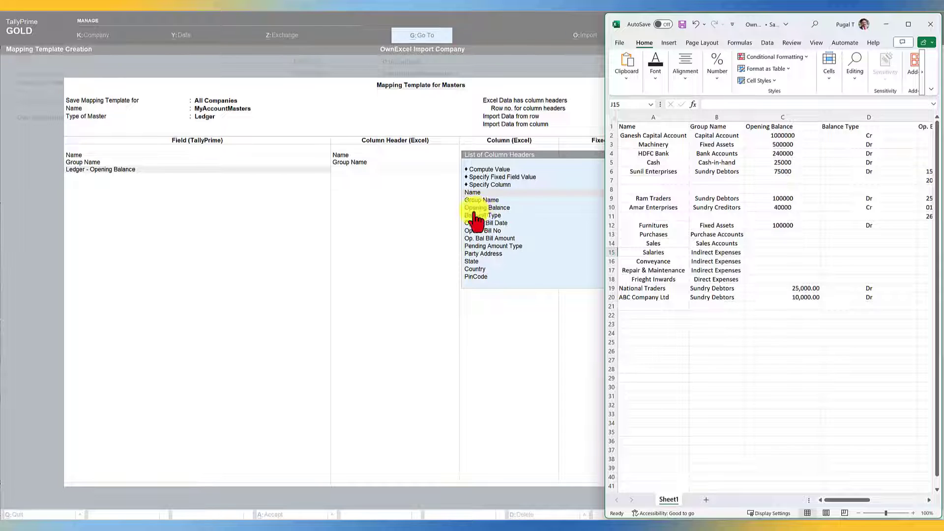
pyautogui.click(497, 206)
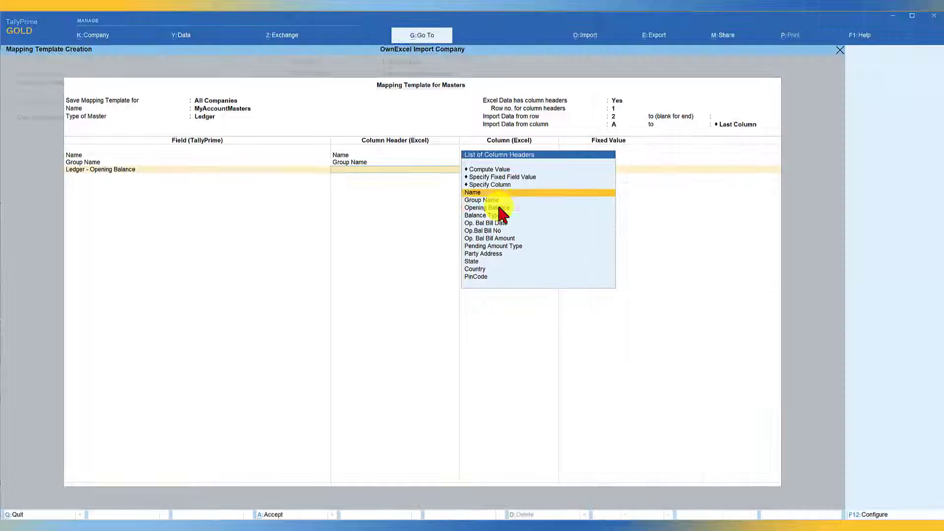
pyautogui.click(498, 206)
# Map the Ledger Opening Balance - Dr/Cr field to the Balance Type column.
pyautogui.hotkey('alt', 'Tab')
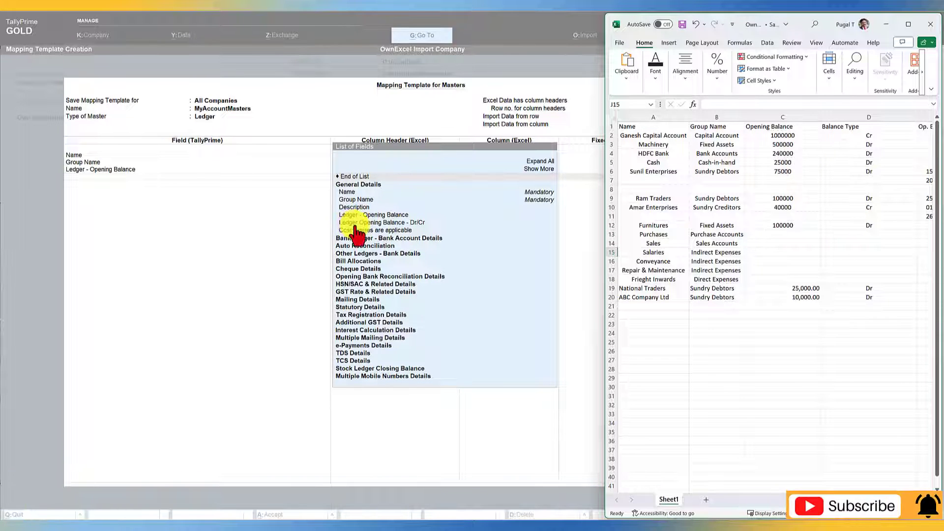
pyautogui.click(411, 227)
pyautogui.click(412, 227)
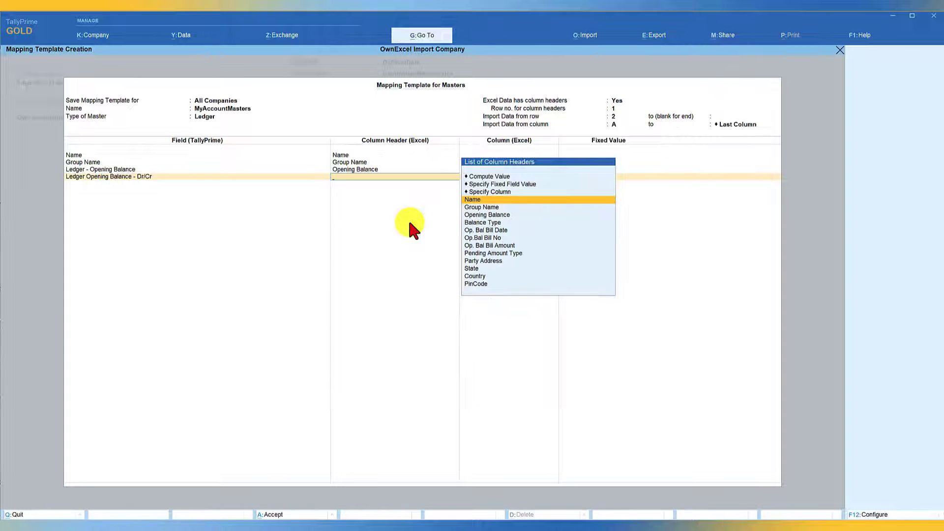
pyautogui.press('Return')
# Check the opening bill columns in the Excel sheet and expand the Bill Allocations group in the List of Fields.
pyautogui.hotkey('alt', 'Tab')
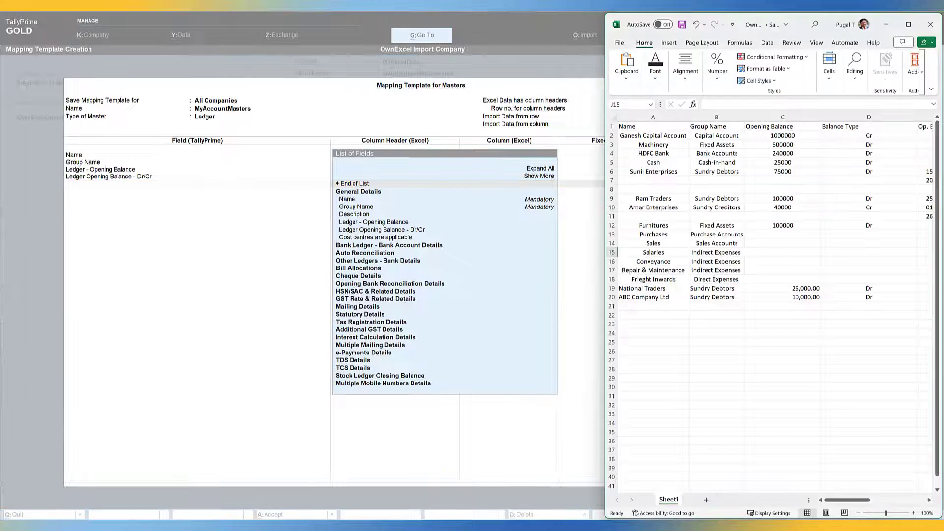
pyautogui.hscroll(2, 851, 320)
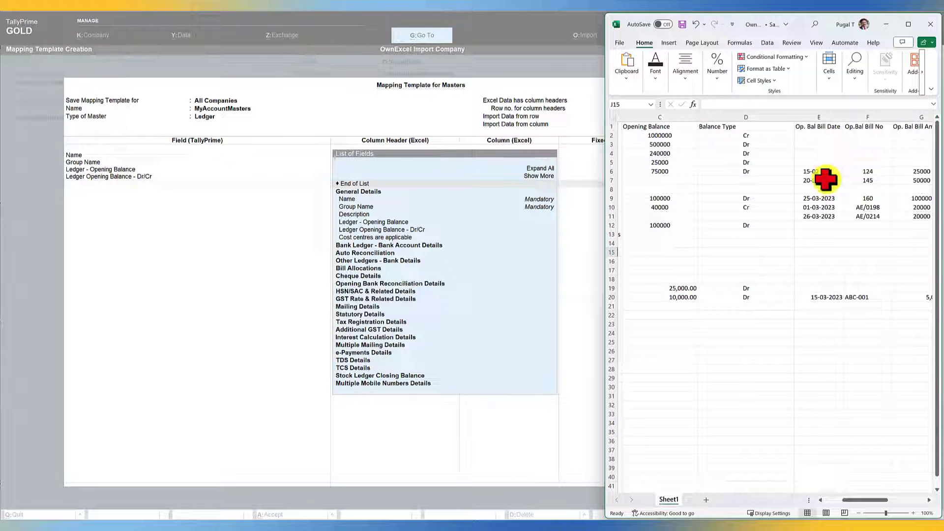
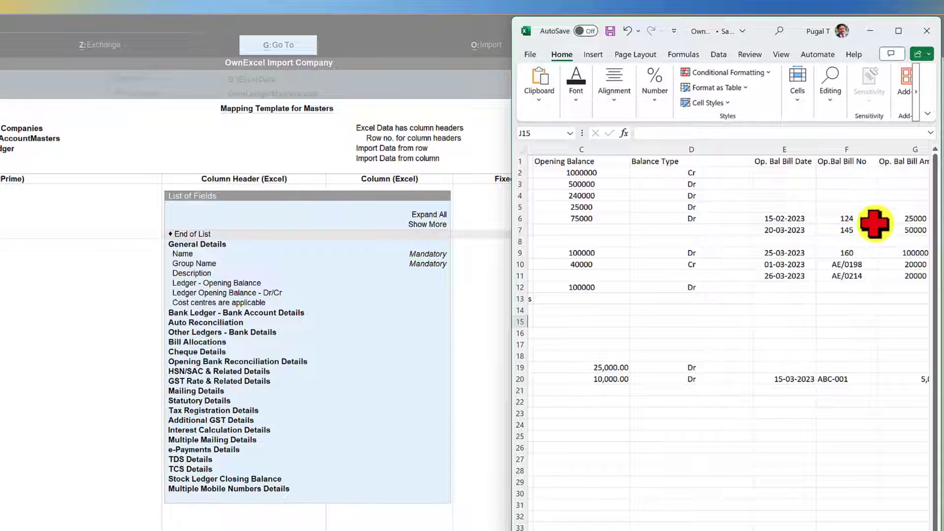
pyautogui.click(197, 344)
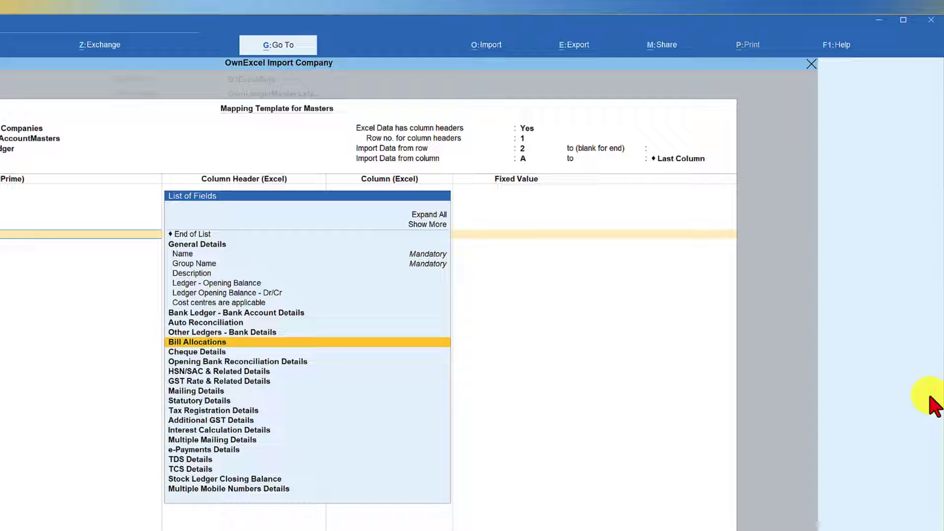
pyautogui.hotkey('alt', 'Return')
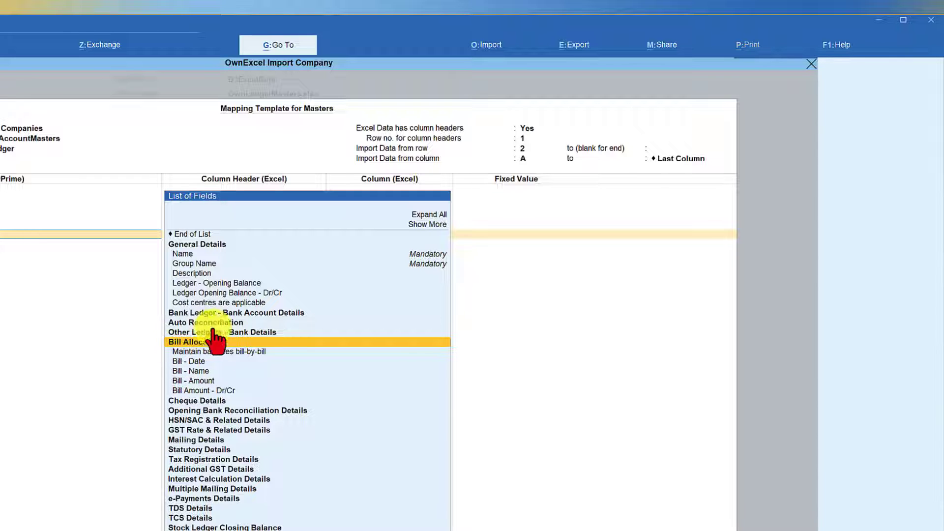
# Map the Bill - Date field to the Op. Bal Bill Date column.
pyautogui.hotkey('alt', 'Tab')
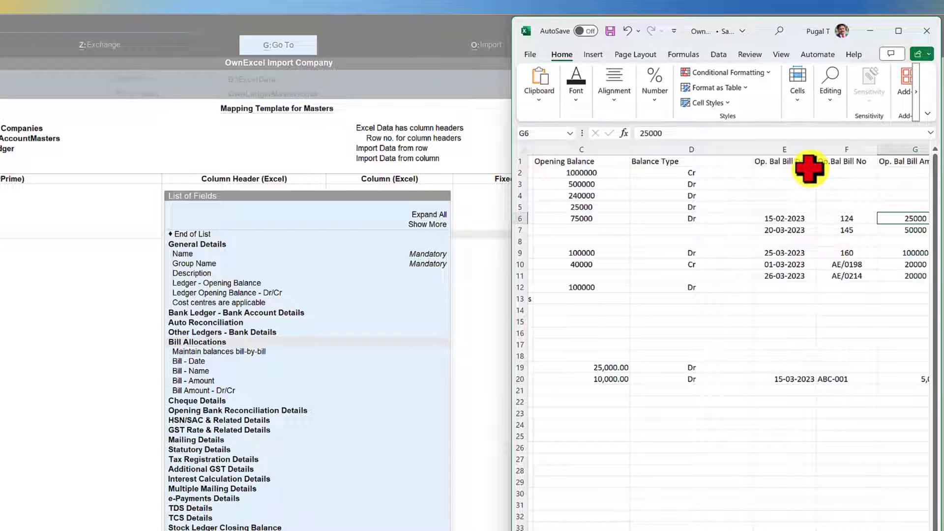
pyautogui.click(194, 362)
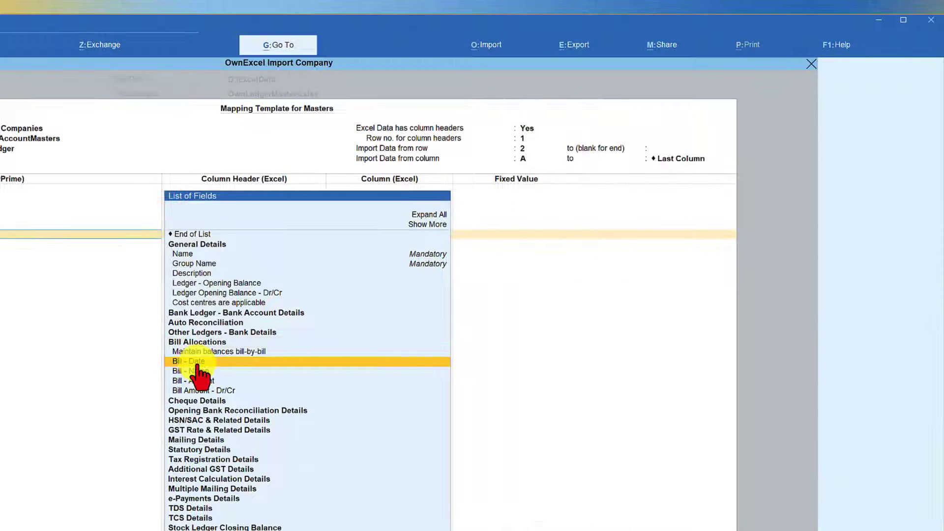
pyautogui.click(198, 364)
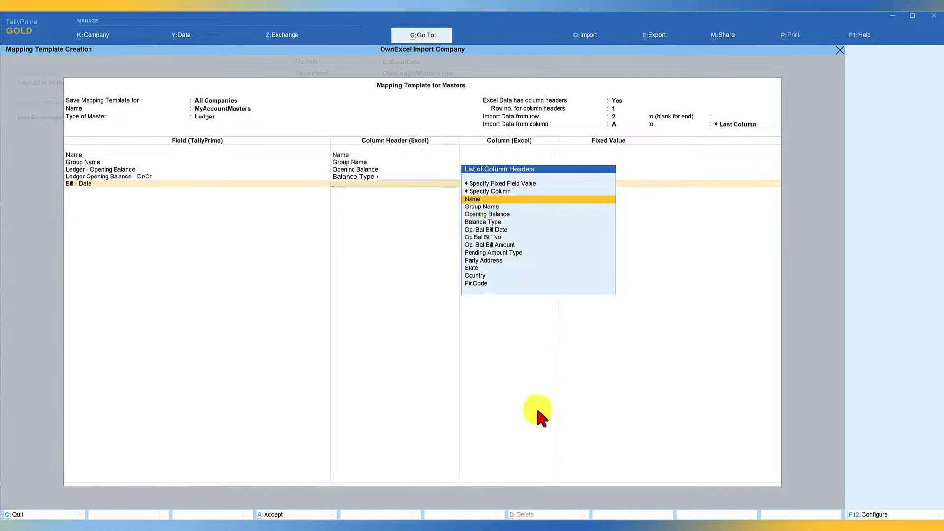
pyautogui.click(499, 229)
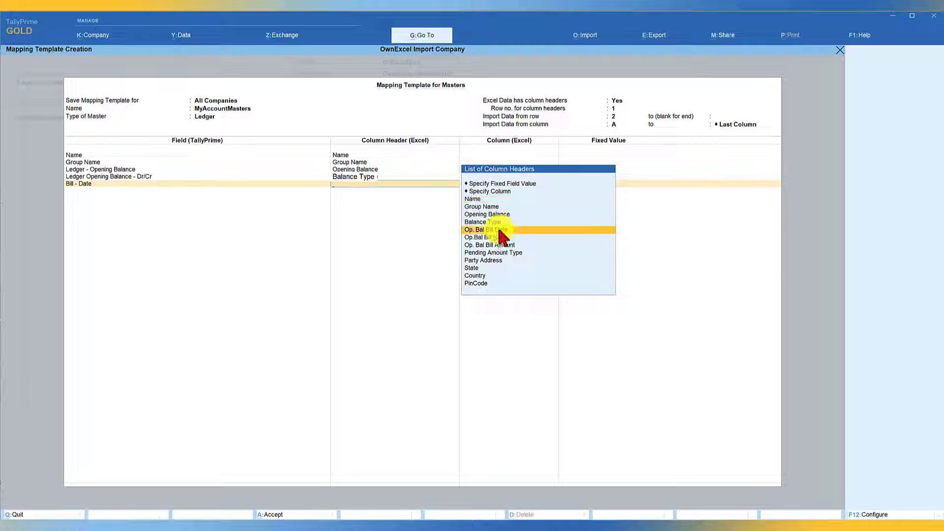
pyautogui.click(499, 230)
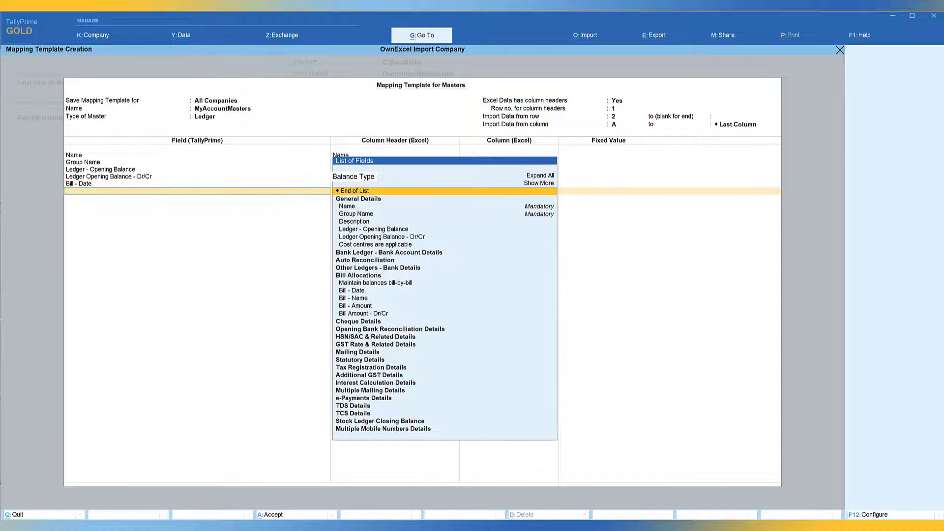
# Map the Bill - Name field to the Op.Bal Bill No column of the Excel sheet.
pyautogui.hotkey('alt', 'Tab')
pyautogui.hscroll(2, 759, 135)
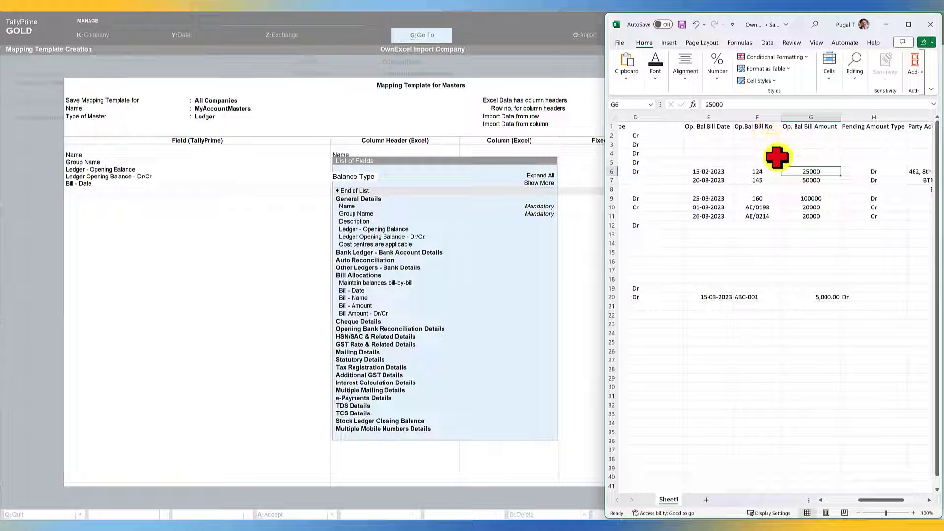
pyautogui.click(360, 299)
pyautogui.click(360, 299)
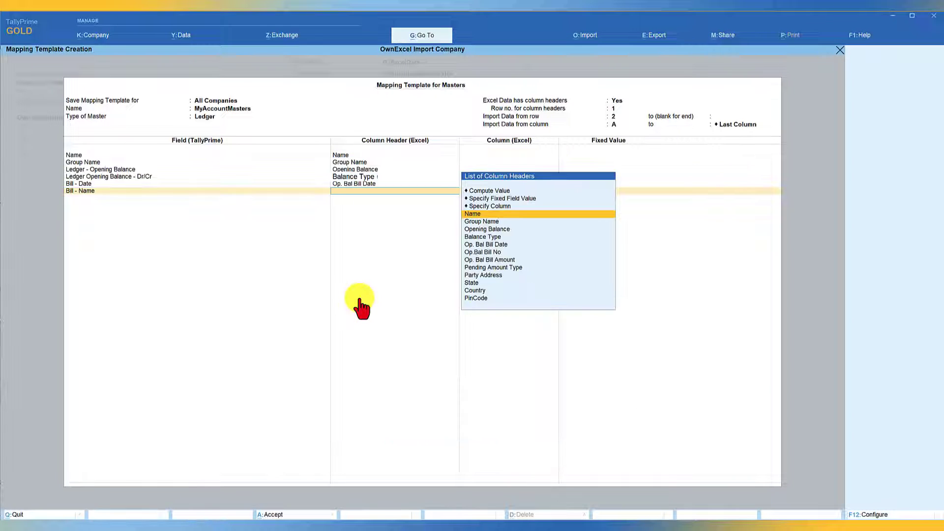
pyautogui.click(489, 253)
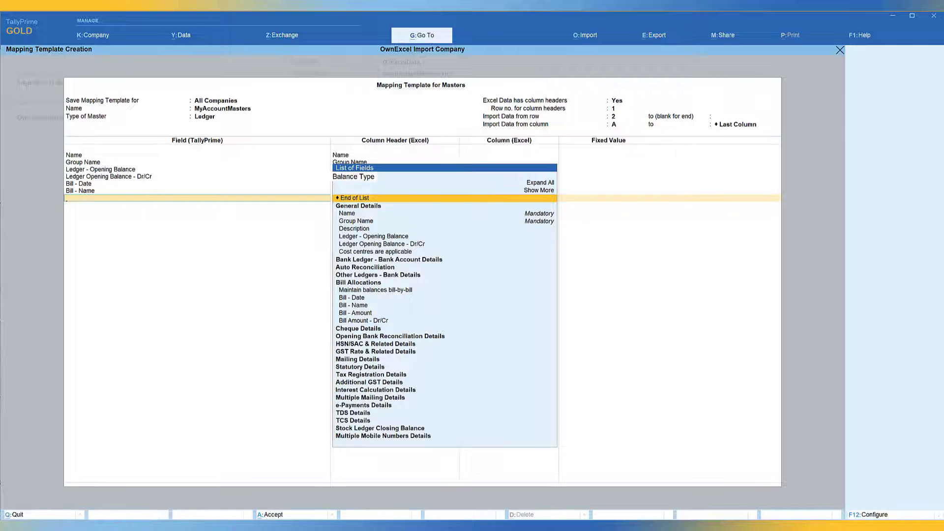
# Map the Bill - Amount field to the Op. Bal Bill Amount column.
pyautogui.hotkey('alt', 'Tab')
pyautogui.click(811, 172)
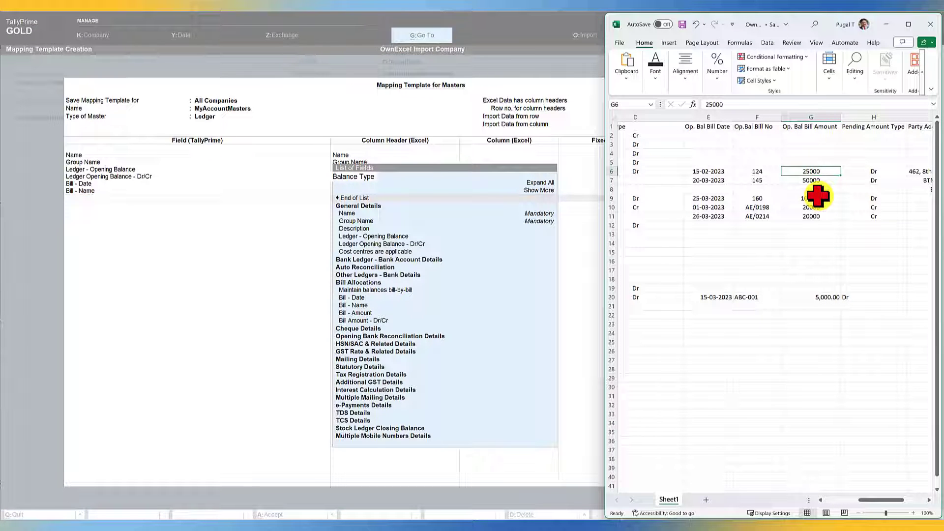
pyautogui.click(357, 313)
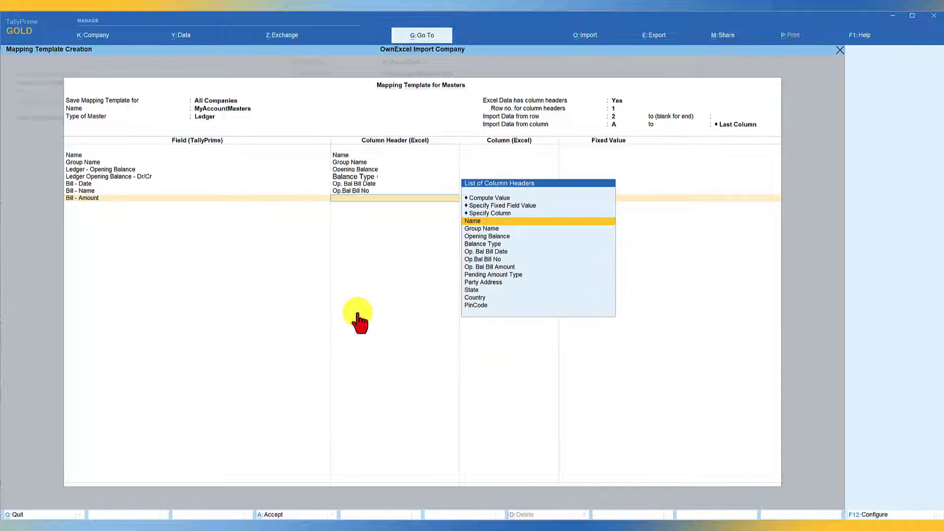
pyautogui.click(493, 266)
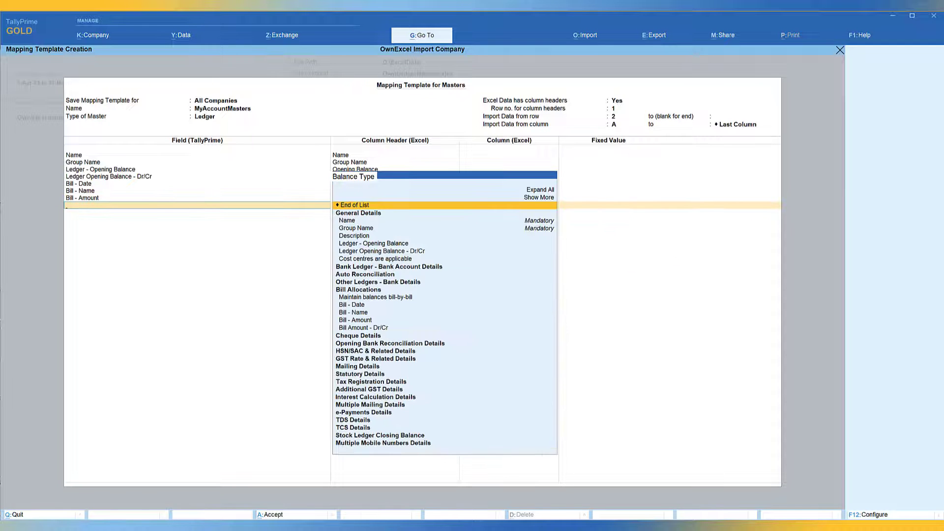
# Map the Bill Amount - Dr/Cr field to the Pending Amount Type column.
pyautogui.hotkey('alt', 'Tab')
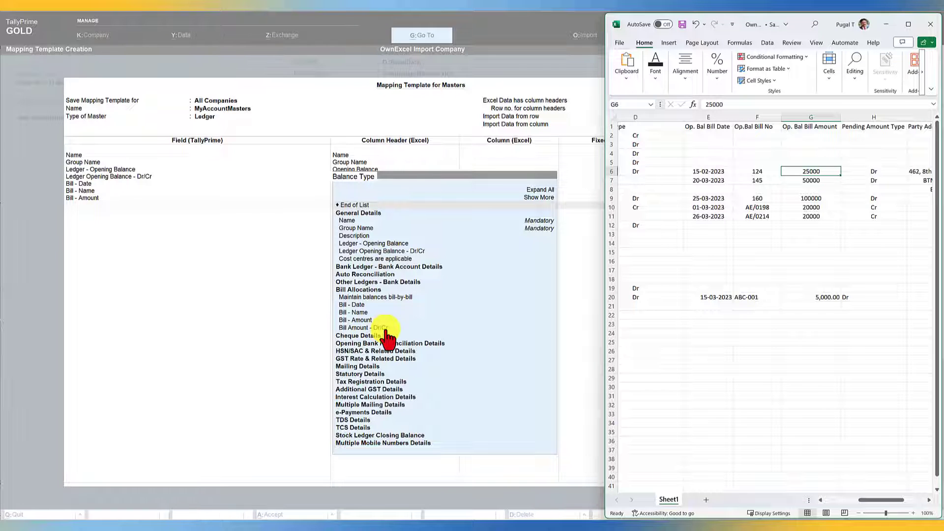
pyautogui.click(370, 327)
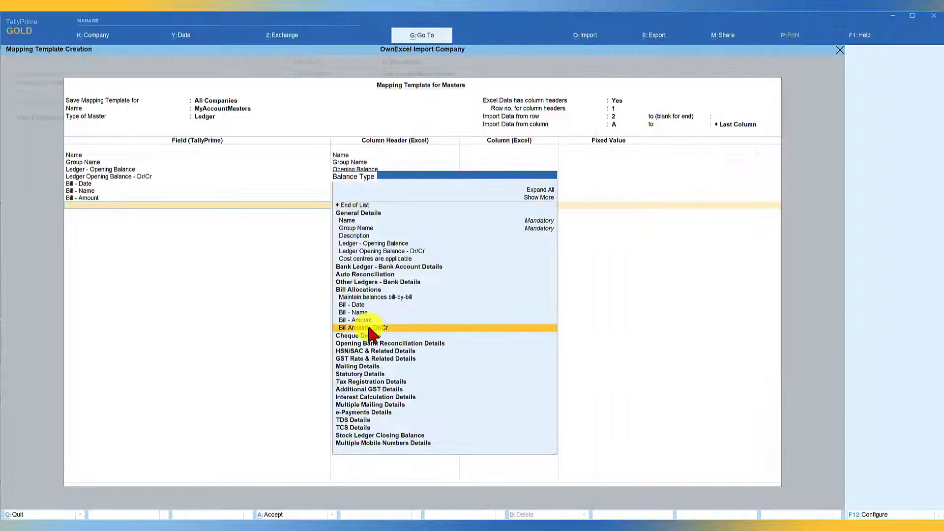
pyautogui.press('Return')
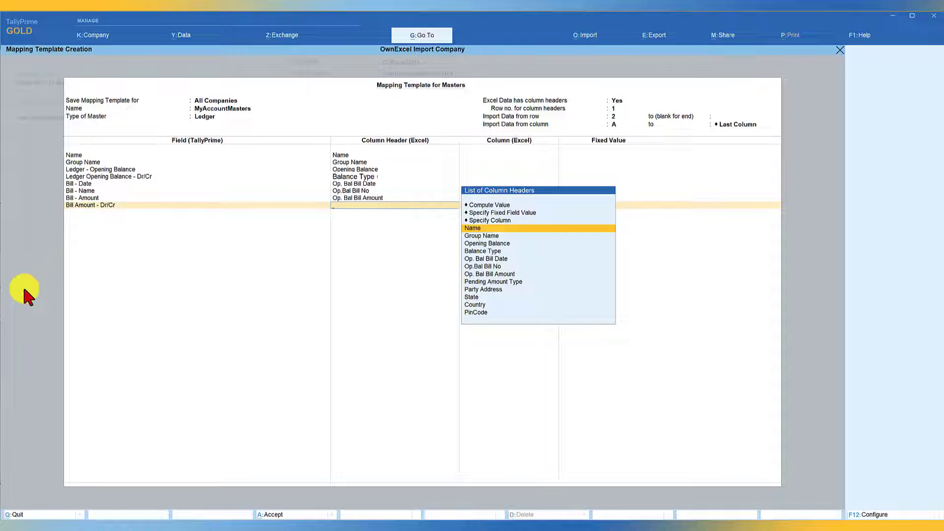
pyautogui.click(503, 281)
# Check the address columns in the Excel sheet and expand the Mailing Details group in the List of Fields.
pyautogui.hotkey('alt', 'Tab')
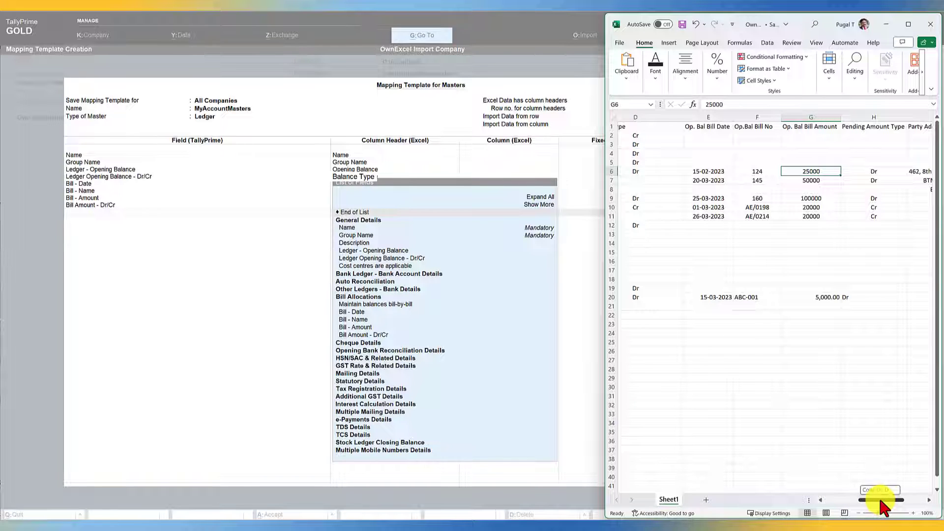
pyautogui.moveTo(879, 500); pyautogui.dragTo(899, 501)
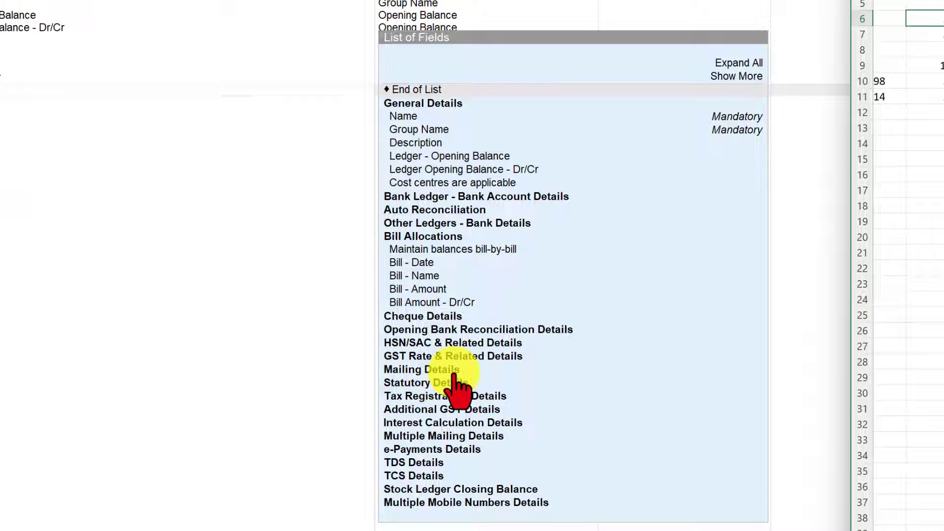
pyautogui.click(451, 373)
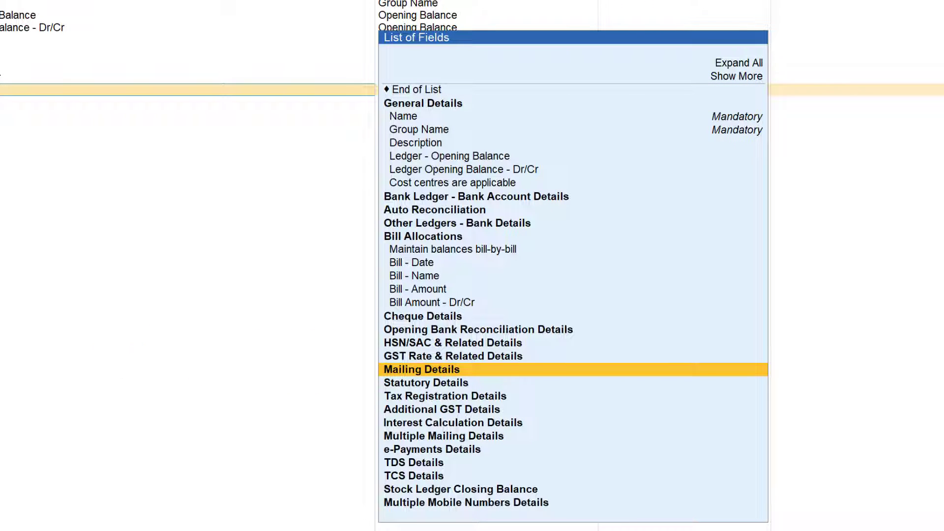
pyautogui.hotkey('alt', 'Return')
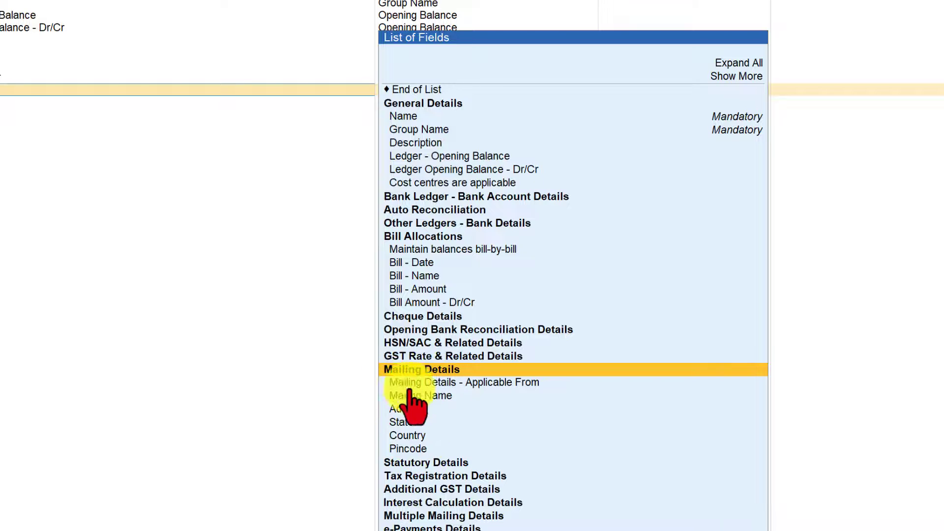
# Map the Address field under Mailing Details to the Party Address column.
pyautogui.click(896, 103)
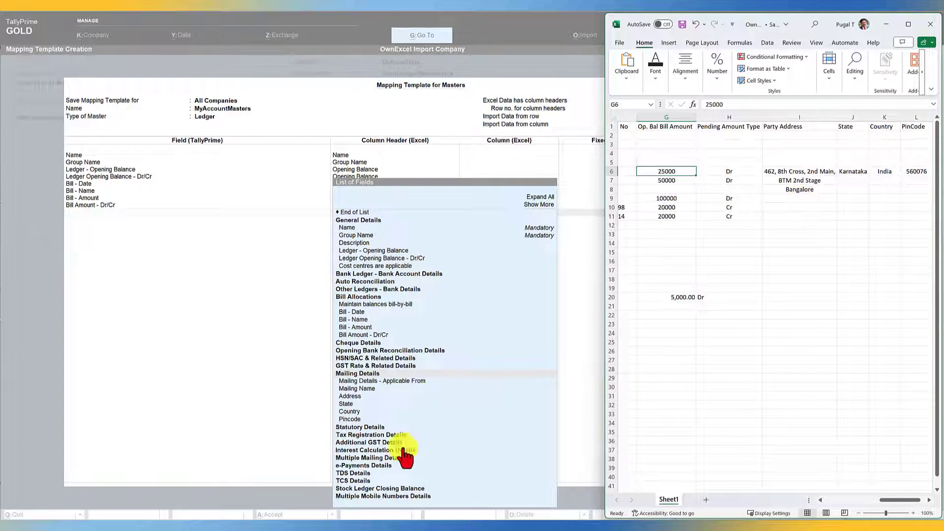
pyautogui.click(356, 395)
pyautogui.click(355, 394)
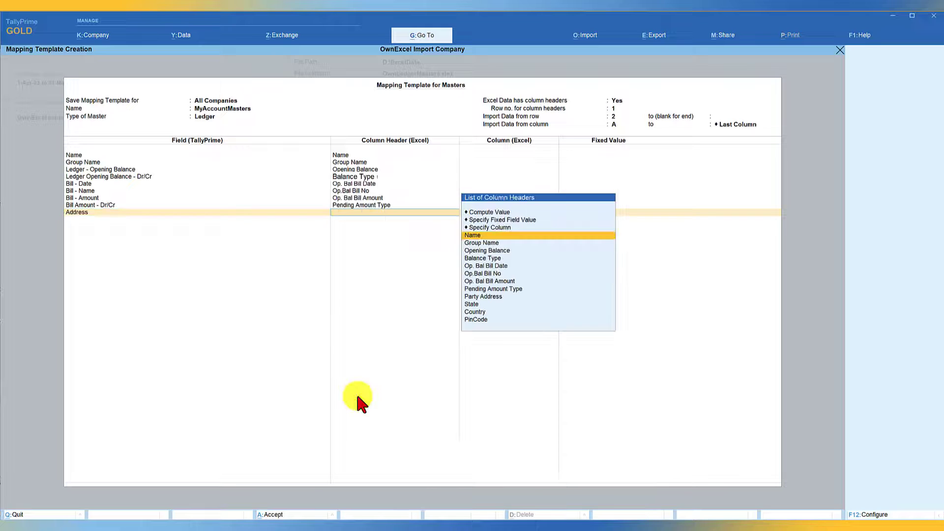
pyautogui.click(485, 297)
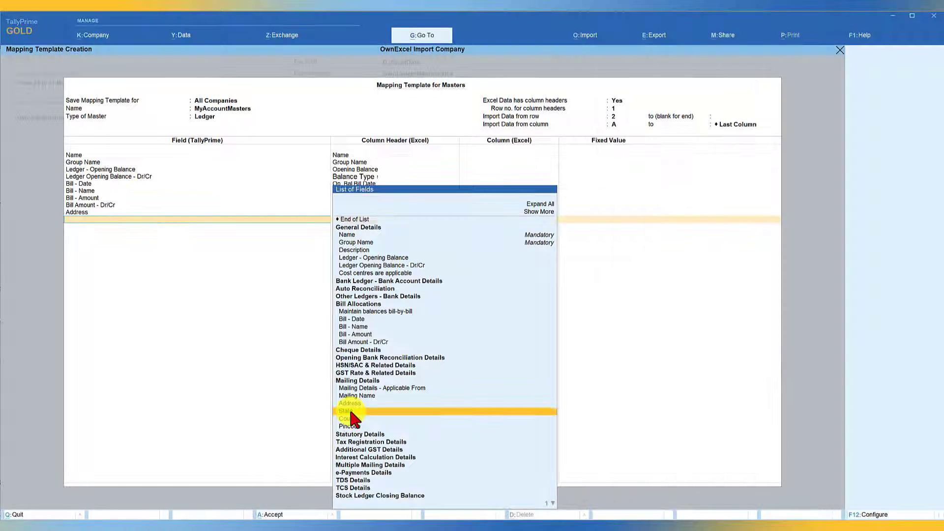
# Map the State field to the State column and the Country field to the Country column.
pyautogui.click(351, 412)
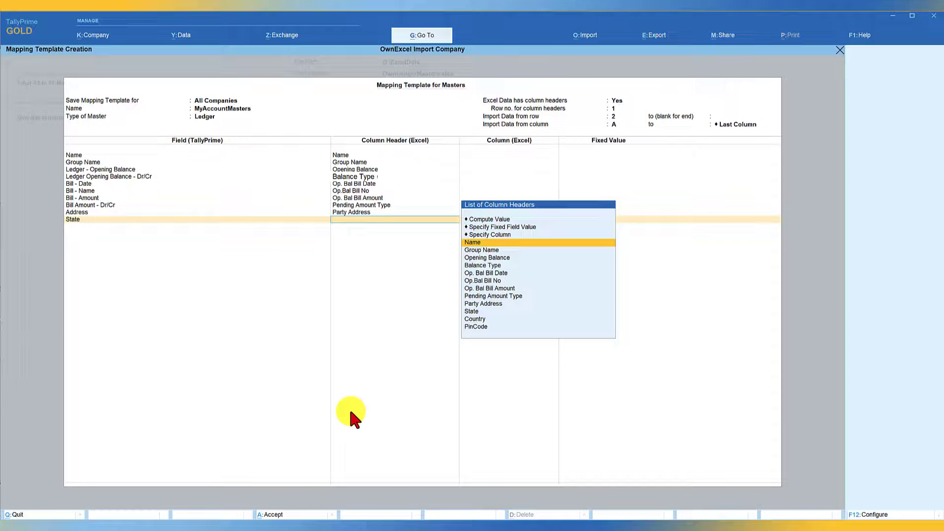
pyautogui.click(470, 311)
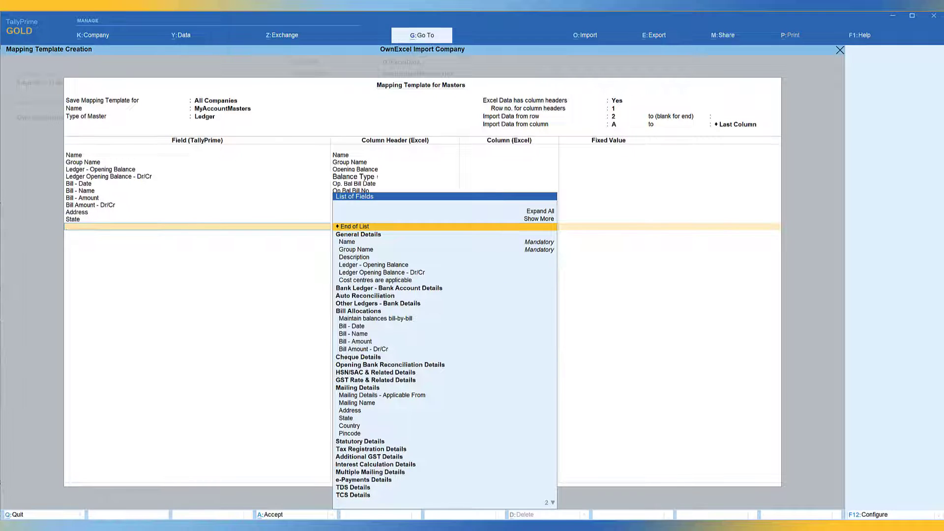
pyautogui.click(355, 426)
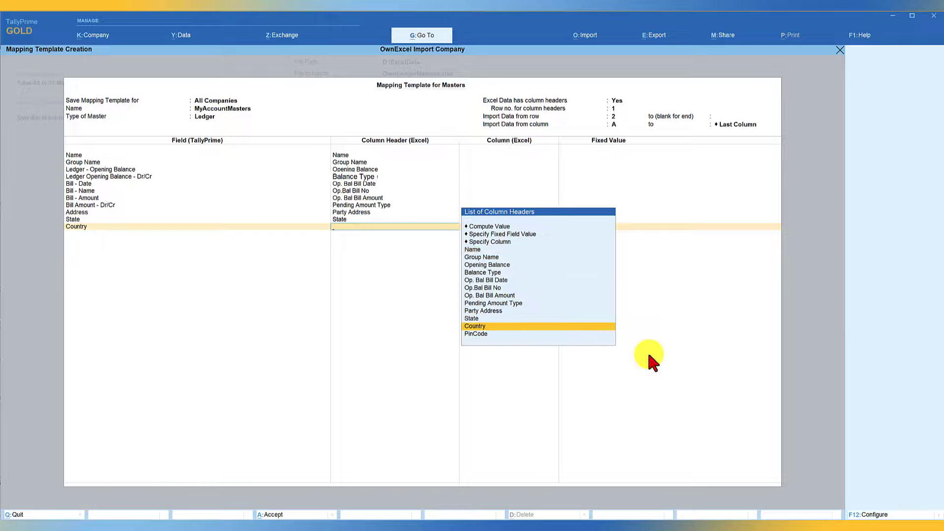
pyautogui.press('Return')
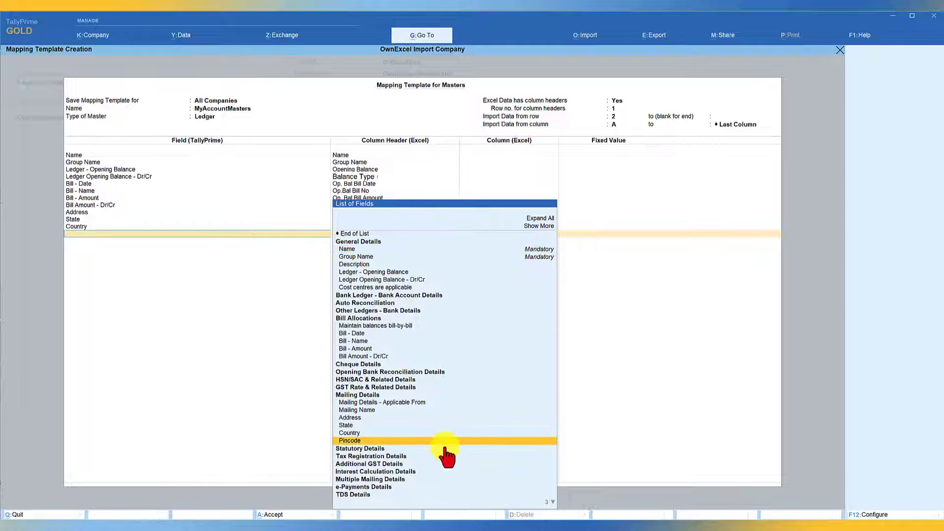
# Map the Pincode field to the PinCode column, then end the field list and save the mapping template.
pyautogui.click(449, 441)
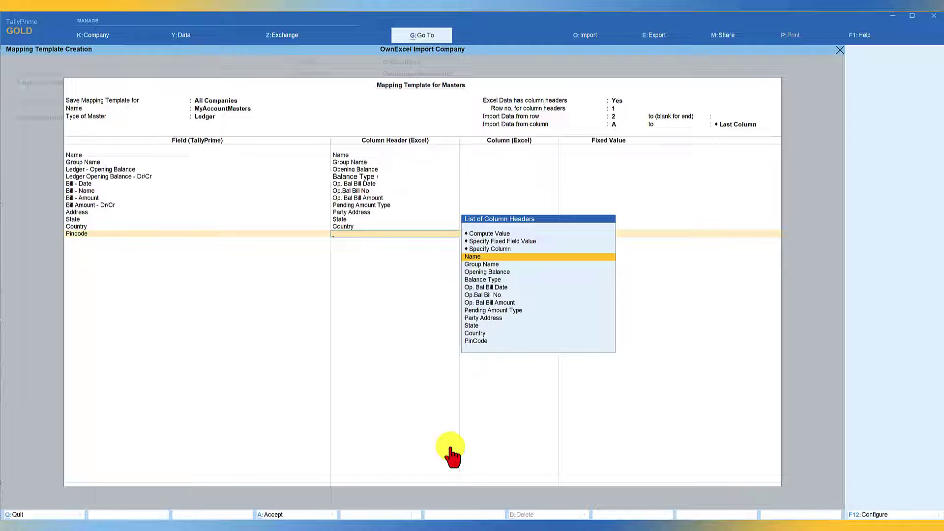
pyautogui.click(481, 340)
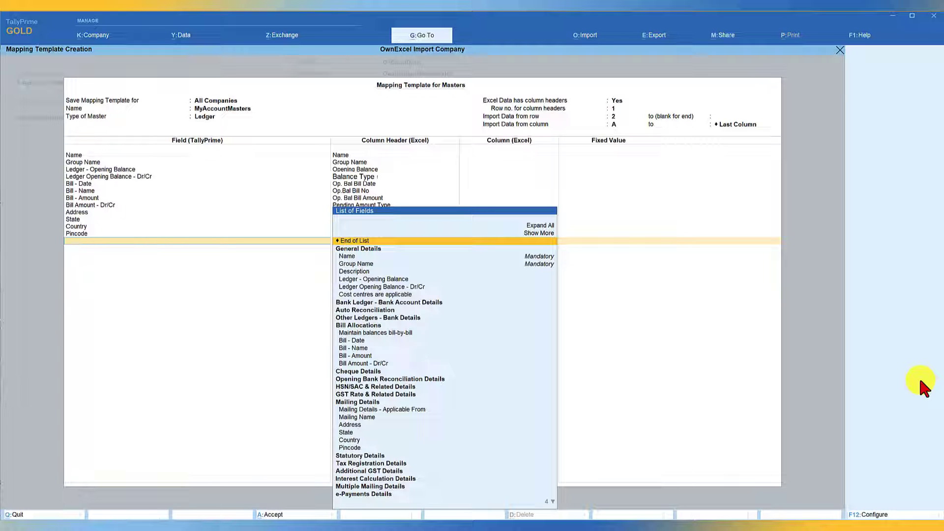
pyautogui.press('Return')
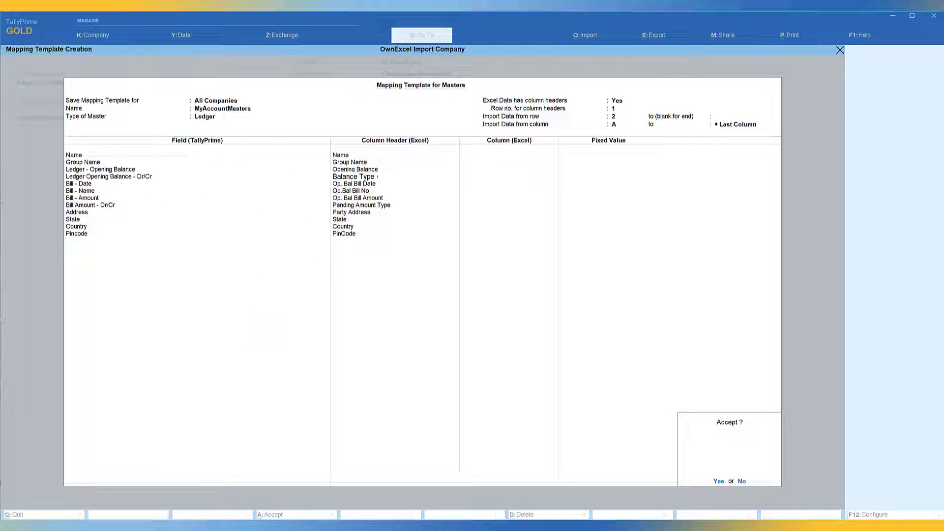
pyautogui.press('y')
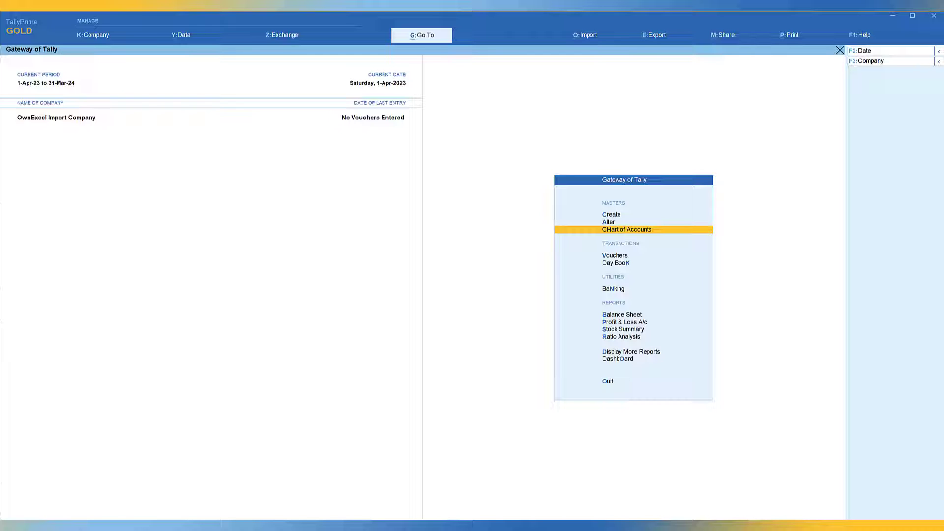
# Start a masters import from the Excel file OwnLedgerMasters.xlsx in D:\ExcelData, using worksheet Sheet1.
pyautogui.click(585, 36)
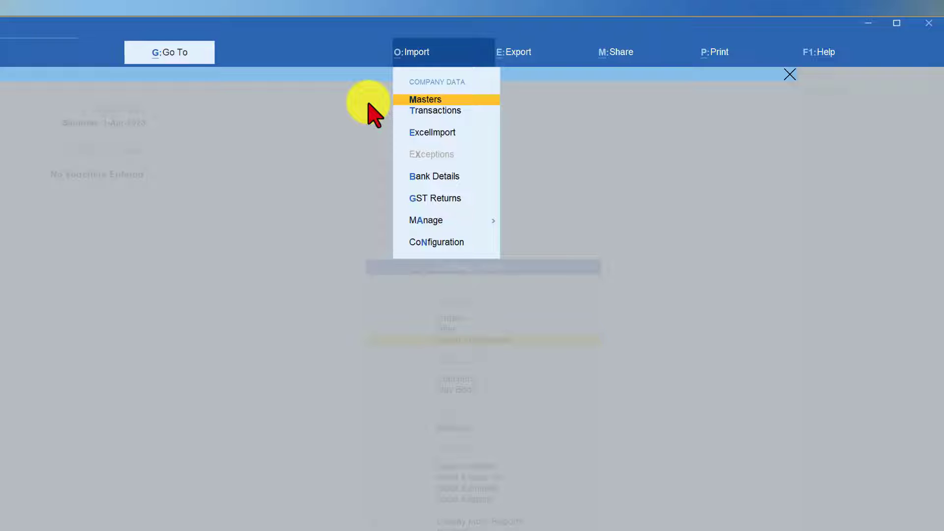
pyautogui.press('Return')
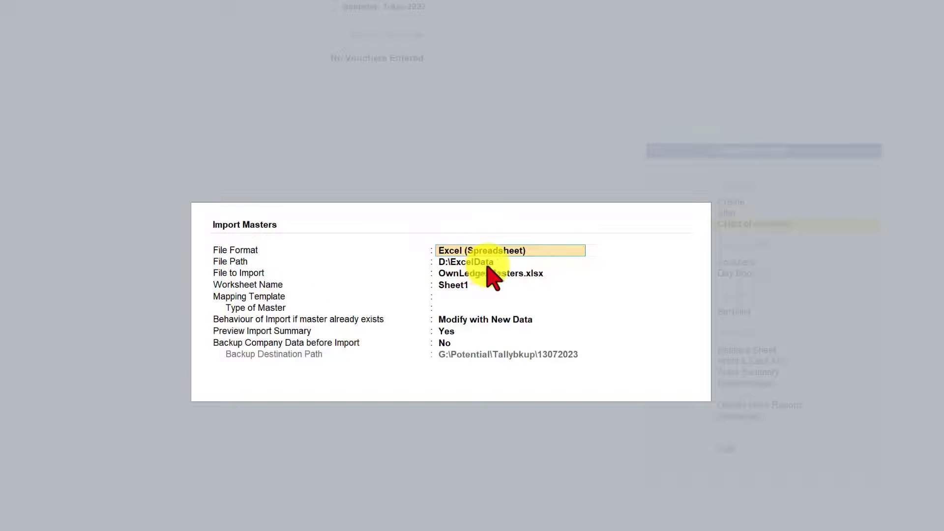
pyautogui.press('Return')
pyautogui.press('Return')
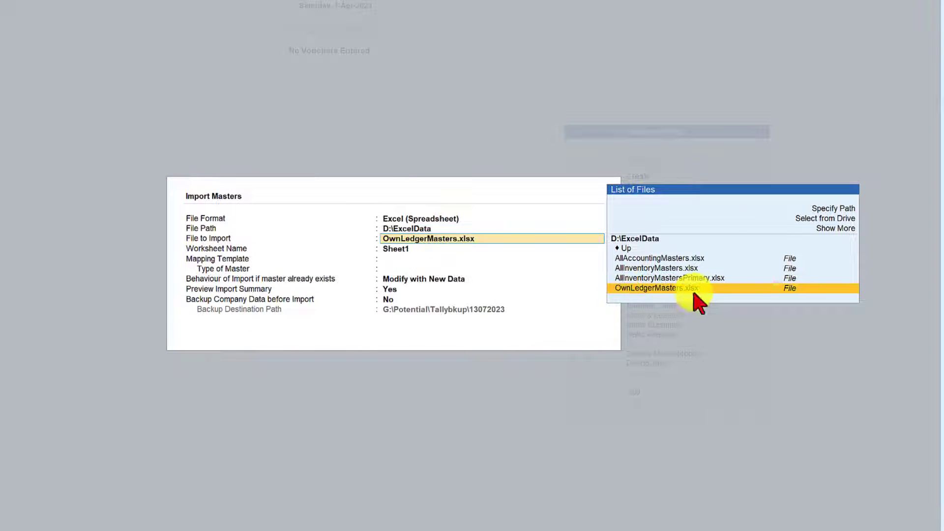
pyautogui.press('Return')
pyautogui.press('Return')
# Choose MyAccountMasters as the mapping template for the ledger import.
pyautogui.press('Down')
pyautogui.press('Down')
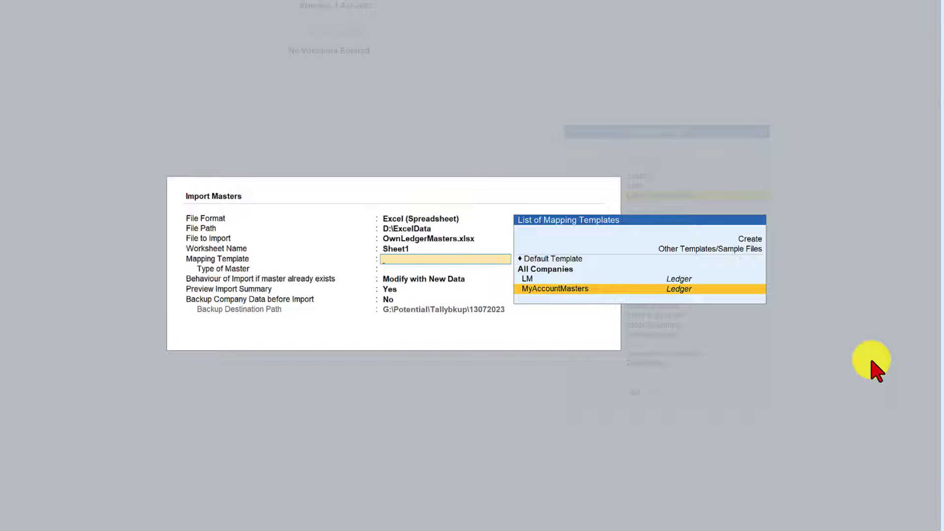
pyautogui.press('Return')
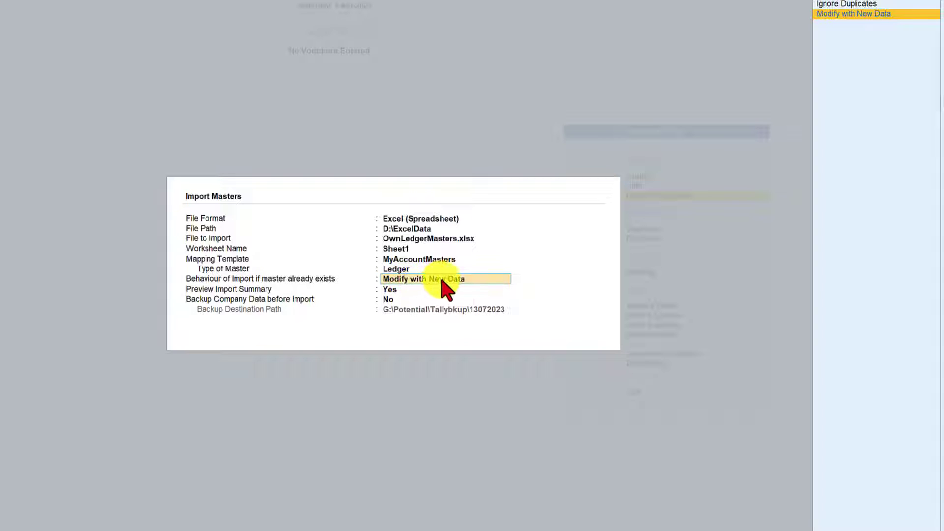
# Keep Modify with New Data, the import summary preview and no company backup, and import the ledger masters.
pyautogui.press('Return')
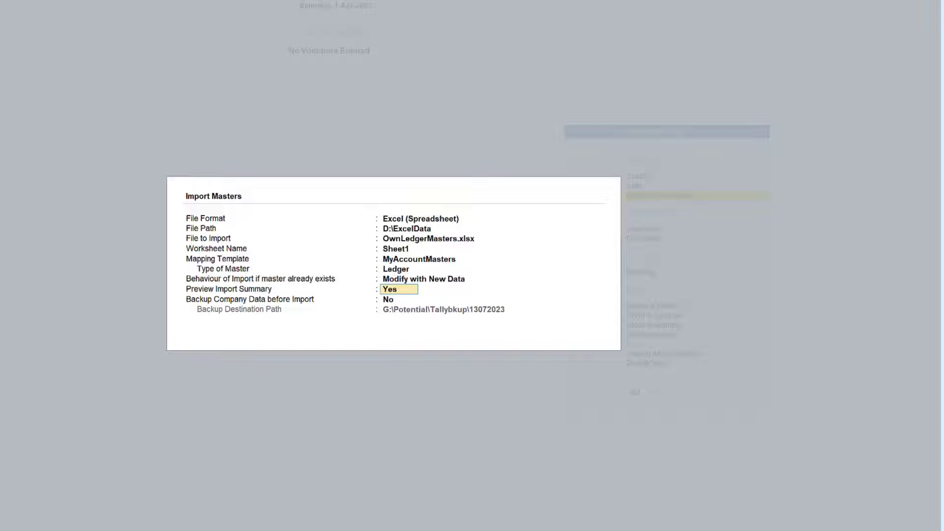
pyautogui.press('Return')
pyautogui.press('Return')
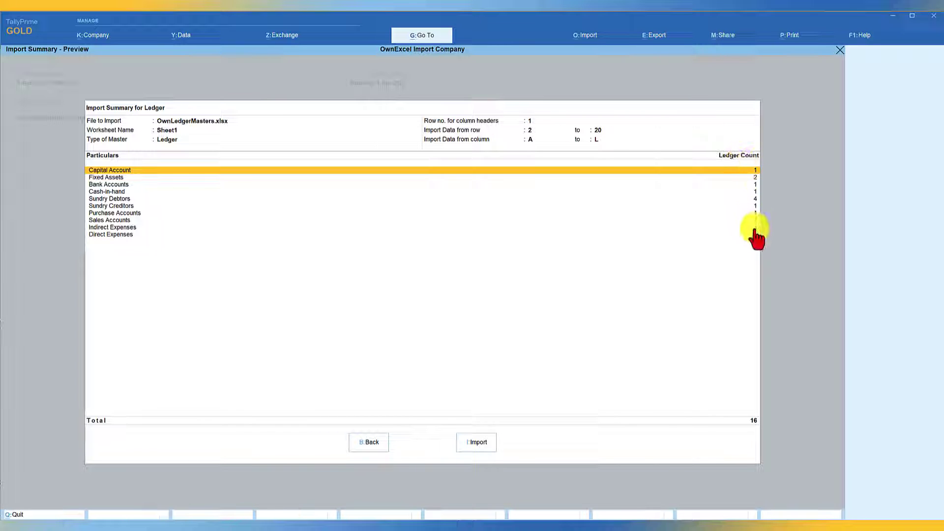
pyautogui.click(479, 443)
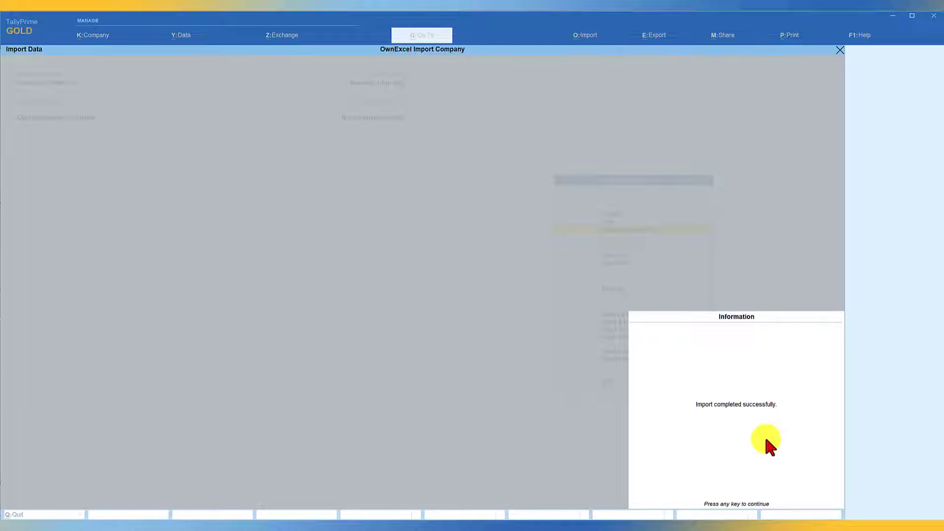
pyautogui.click(685, 432)
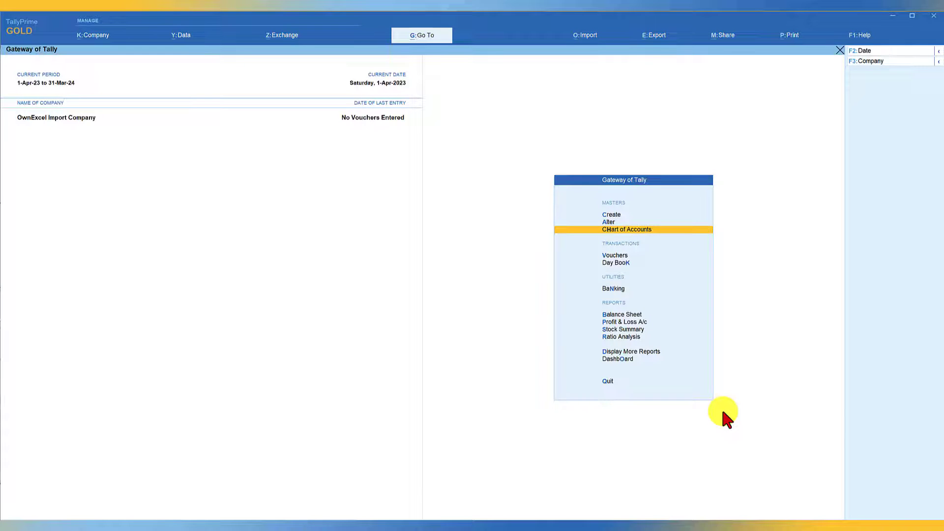
# Open the ledger list in the Chart of Accounts and check the Sunil Enterprises name, group and opening balance in the Excel sheet.
pyautogui.press('Return')
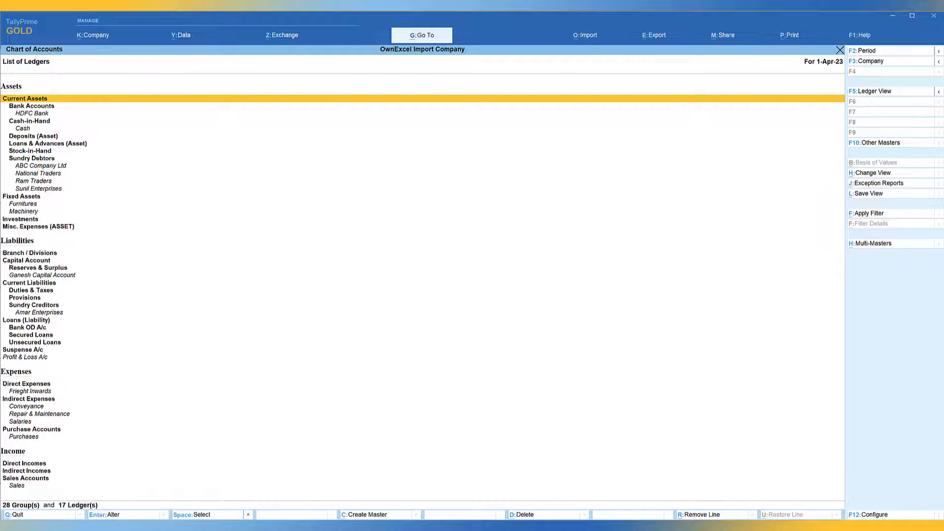
pyautogui.hotkey('alt', 'Tab')
pyautogui.moveTo(33, 171); pyautogui.dragTo(186, 172)
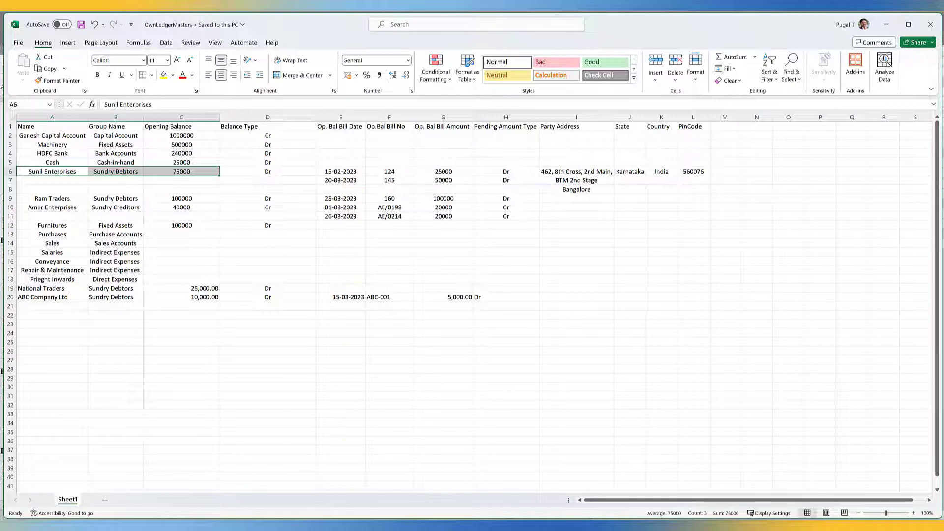
pyautogui.click(930, 24)
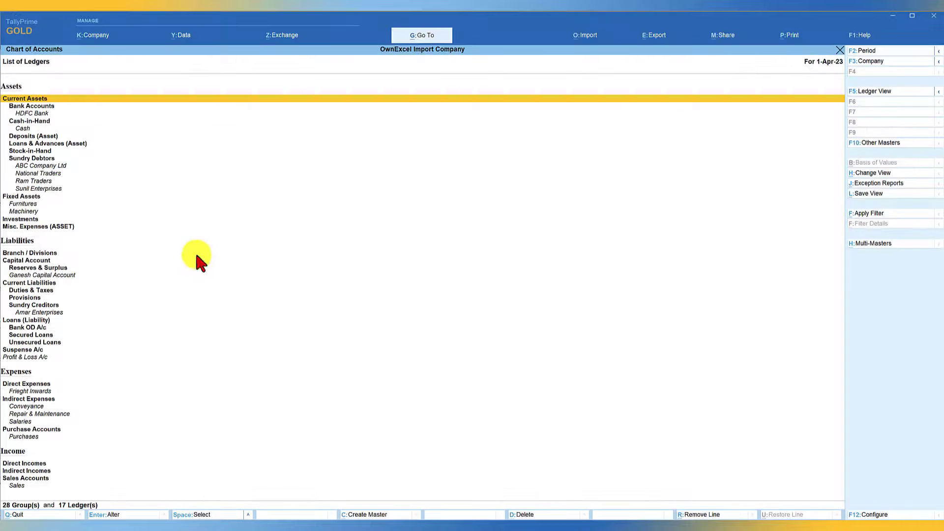
# Open the Sunil Enterprises ledger from the Chart of Accounts and check its opening balance and balance type.
pyautogui.click(49, 189)
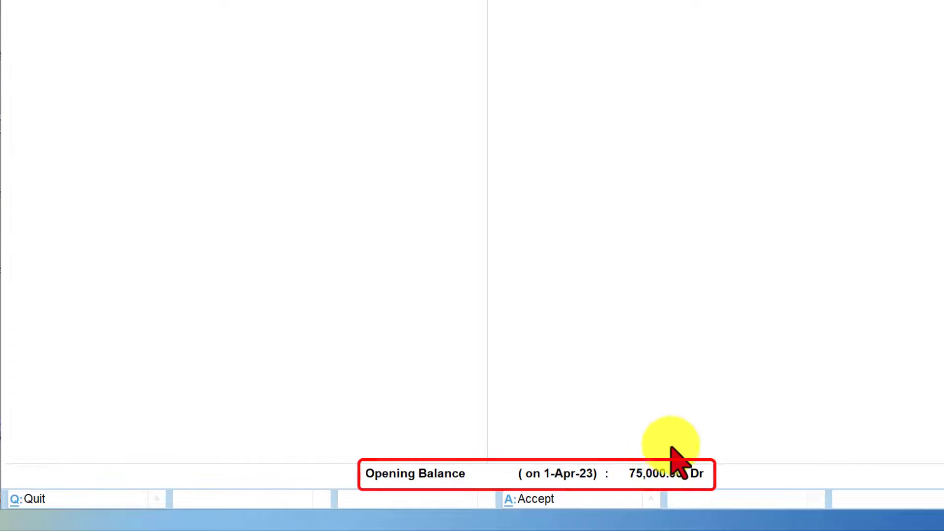
pyautogui.click(696, 474)
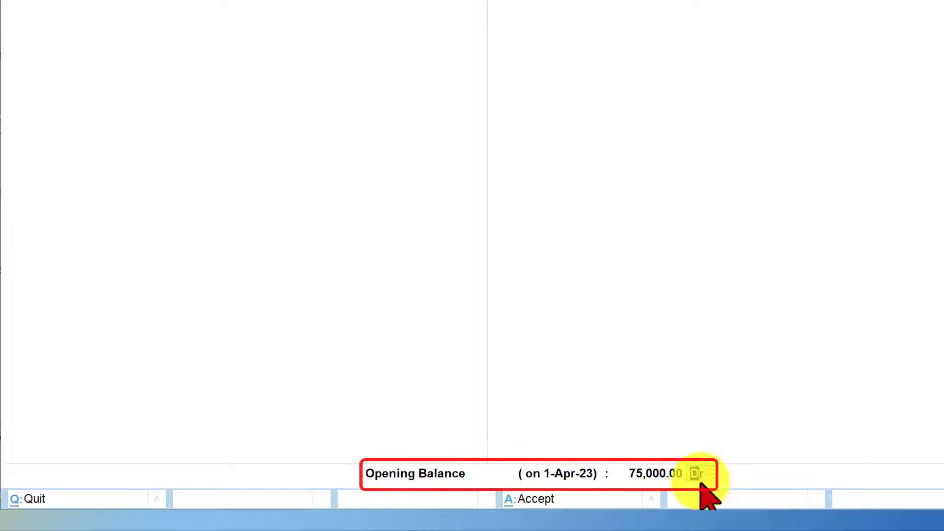
pyautogui.press('Return')
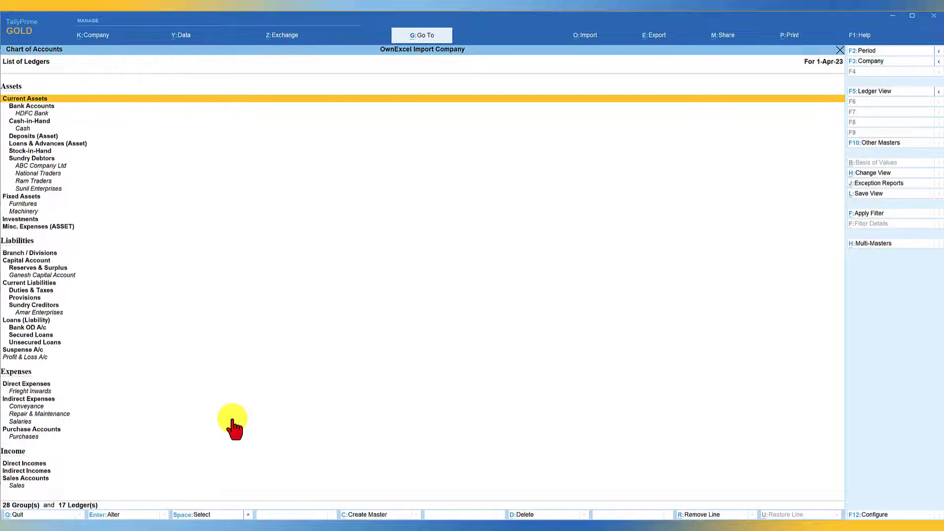
# Open the HDFC Bank ledger and compare it with the HDFC Bank row in the Excel sheet, from name to balance type.
pyautogui.click(35, 113)
pyautogui.press('Return')
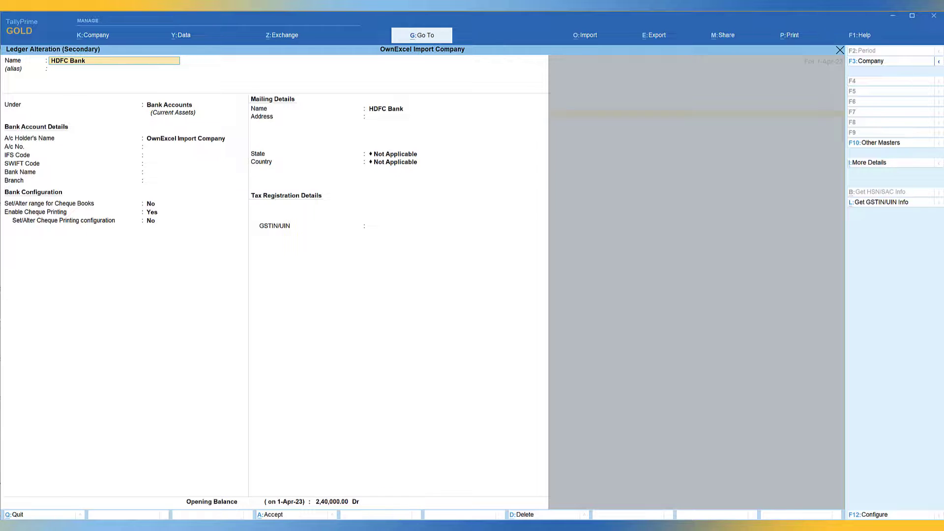
pyautogui.moveTo(52, 153); pyautogui.dragTo(260, 152)
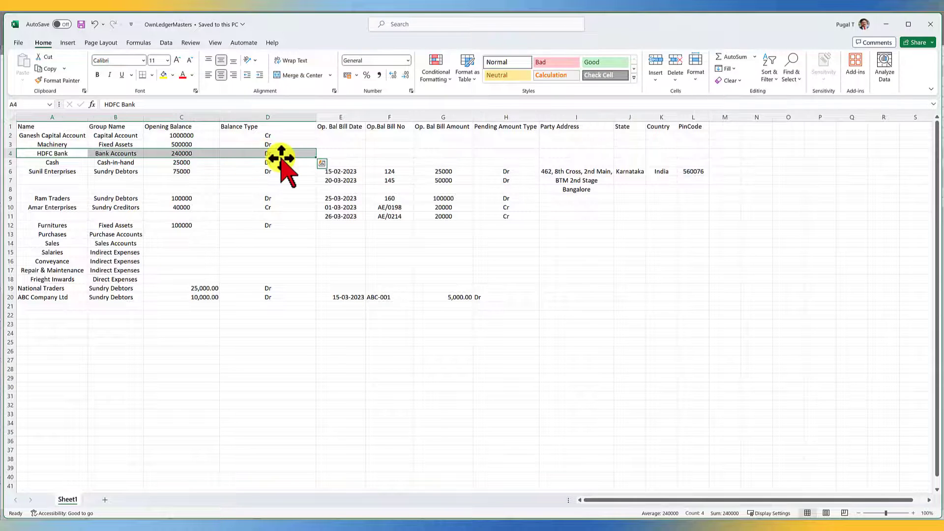